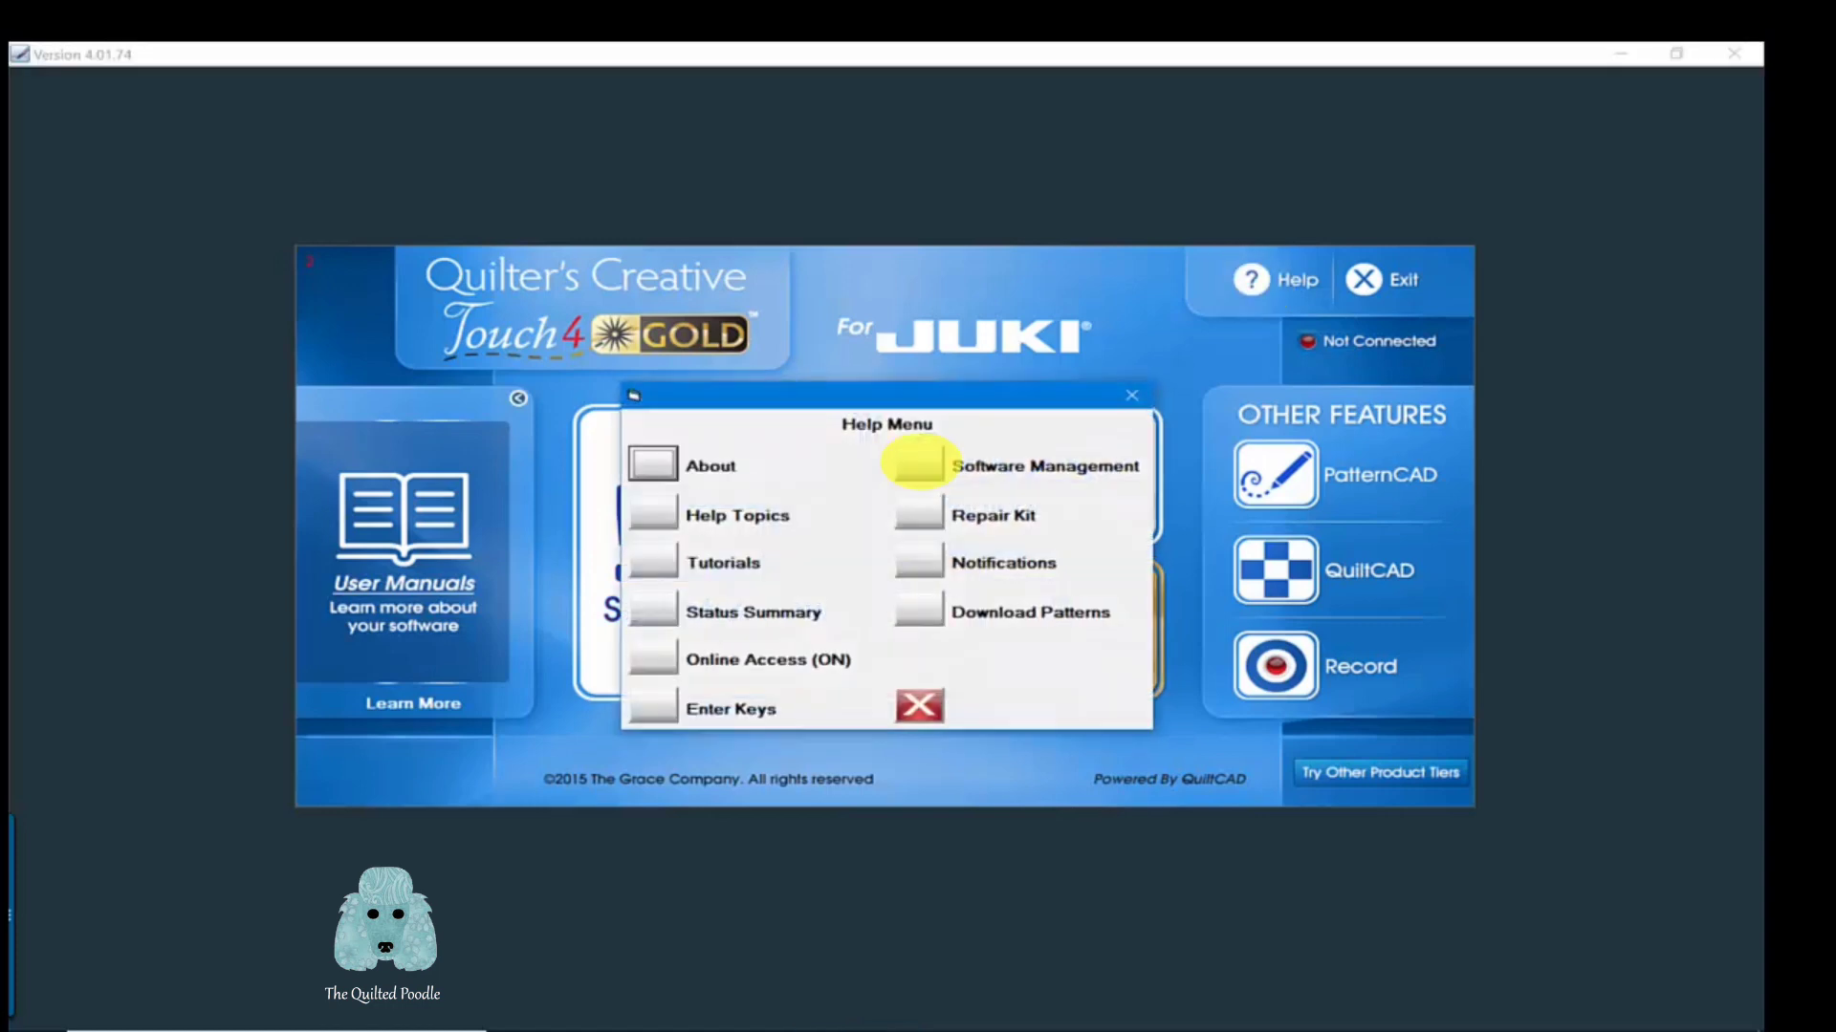
- Download software update version 5.05.28 from the on-line files, and close the running version of the program
{"action": "left_click", "coordinate": [917, 463]}
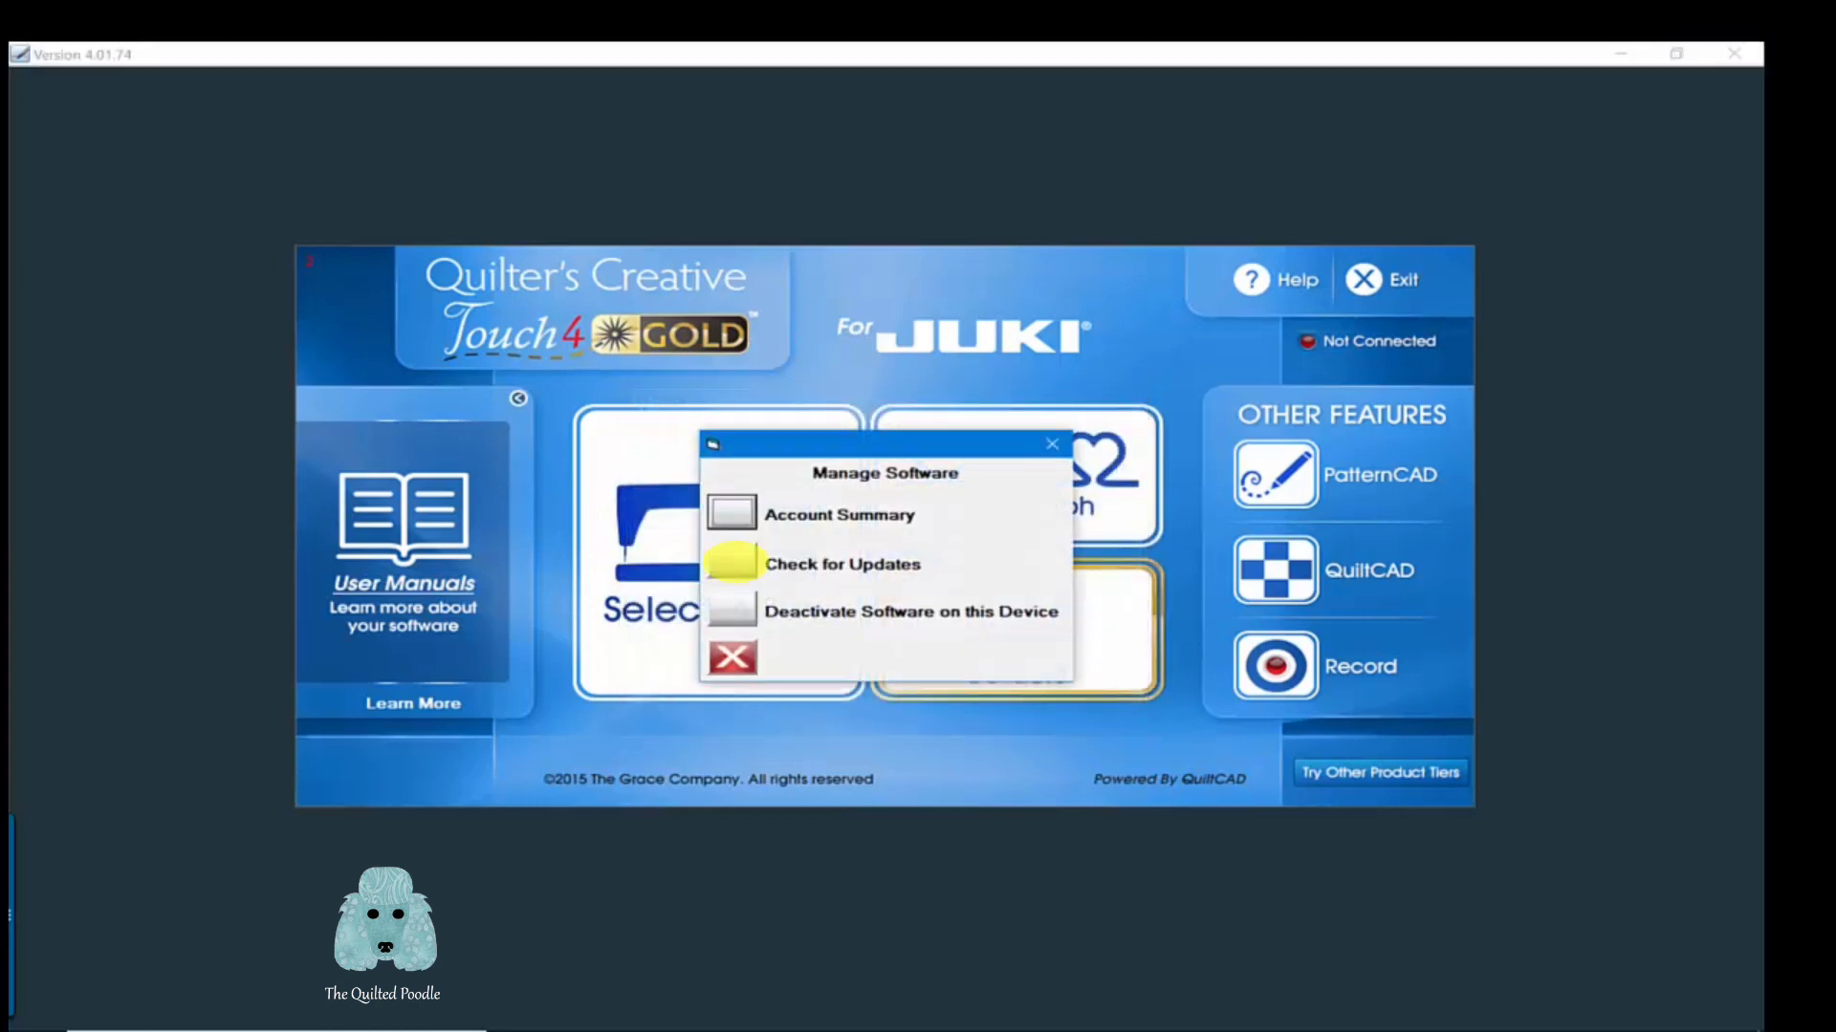
{"action": "left_click", "coordinate": [731, 564]}
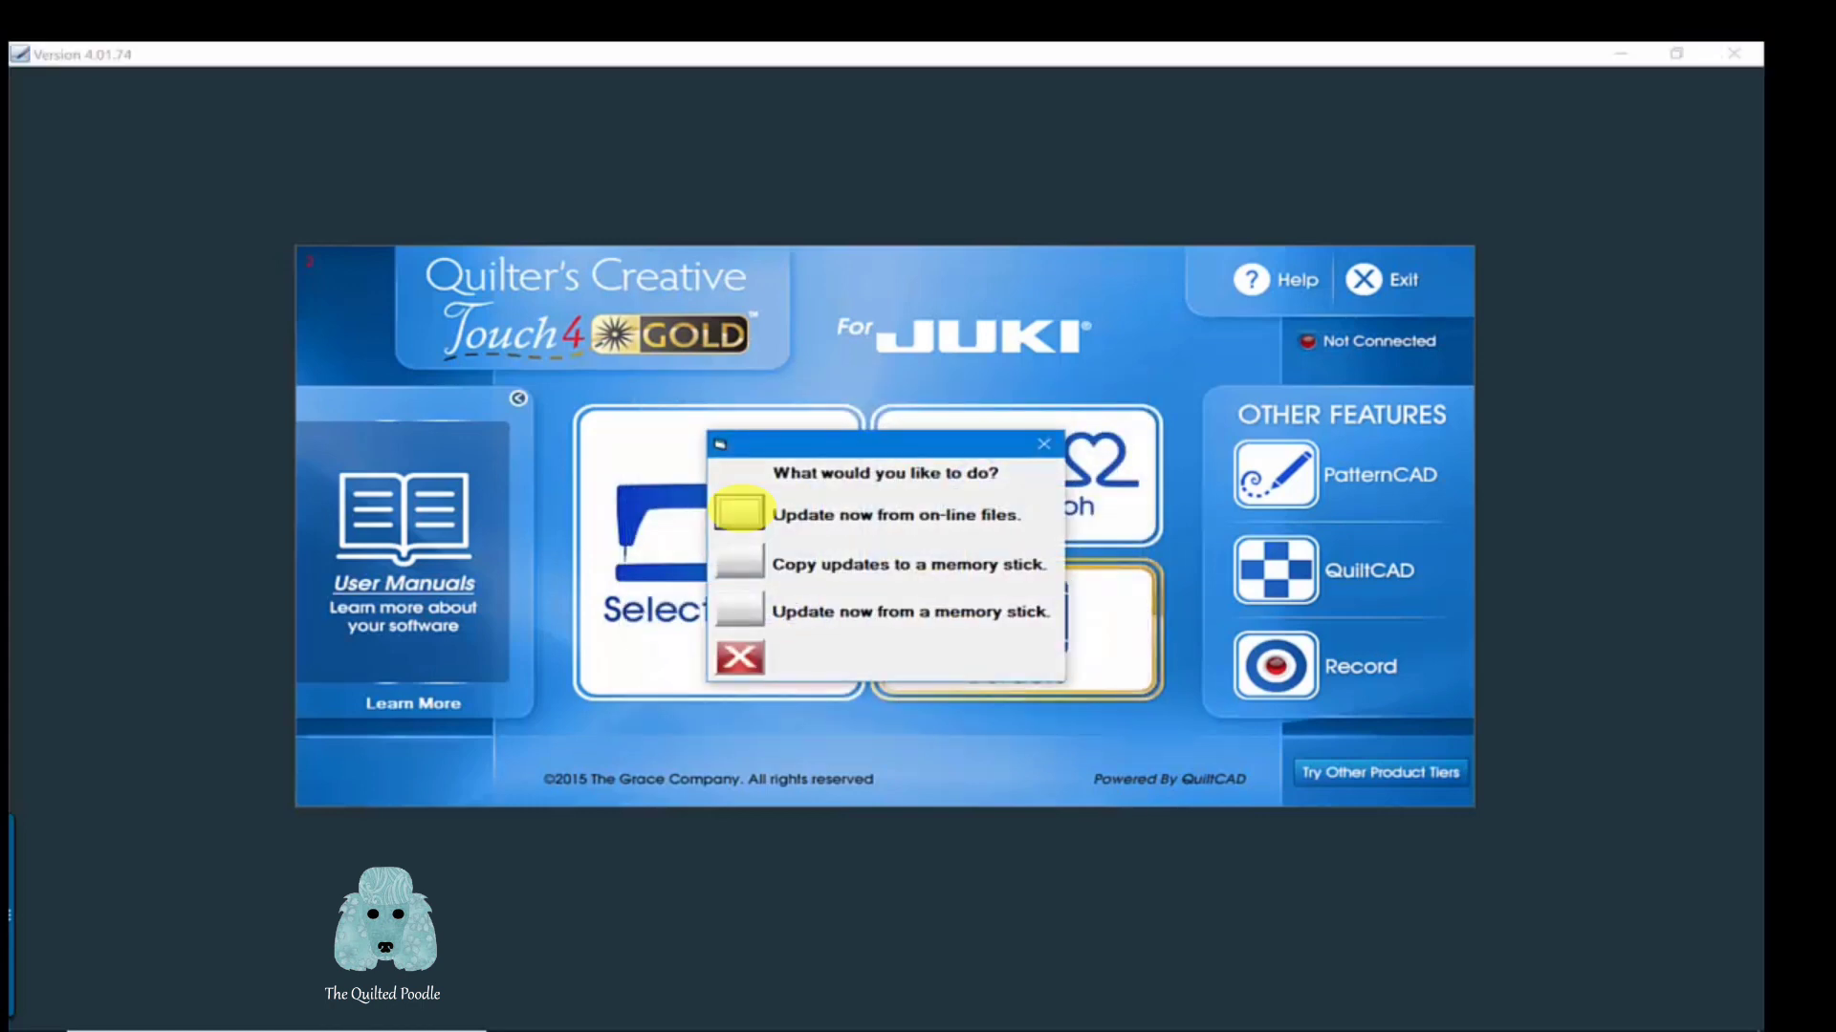
{"action": "left_click", "coordinate": [739, 511]}
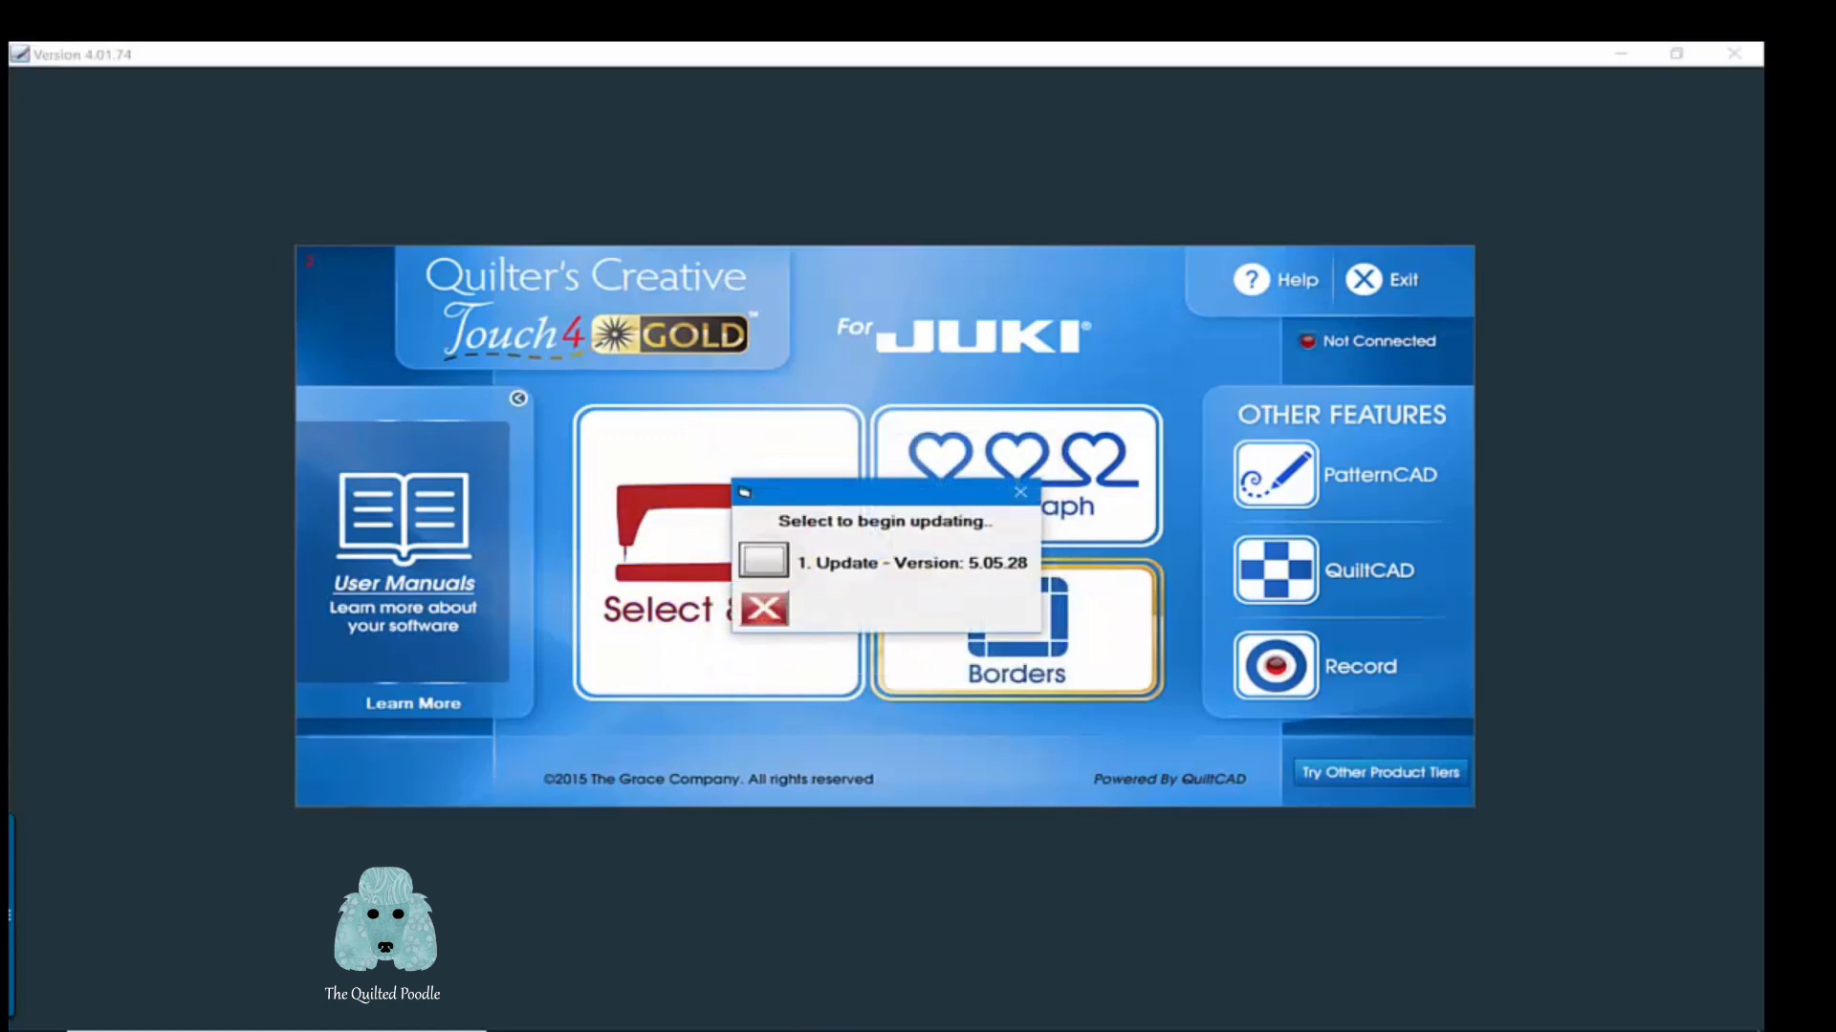
{"action": "left_click", "coordinate": [763, 559]}
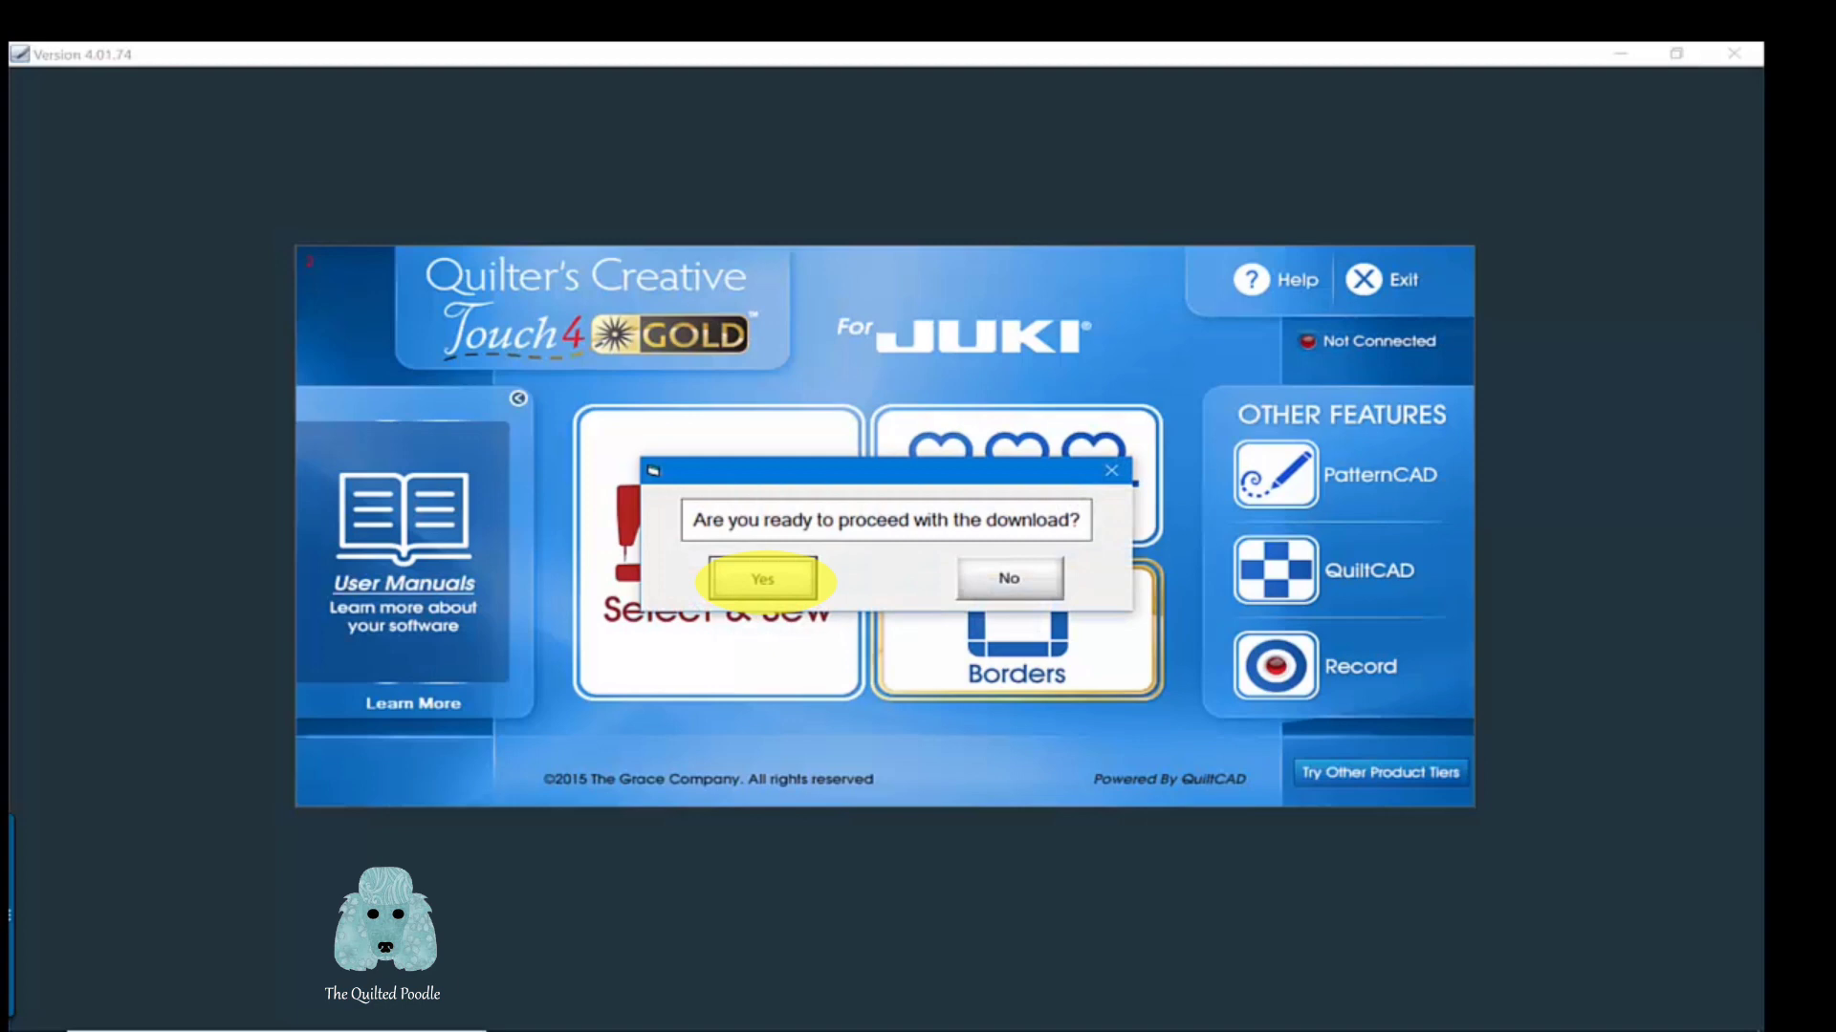
{"action": "left_click", "coordinate": [763, 578]}
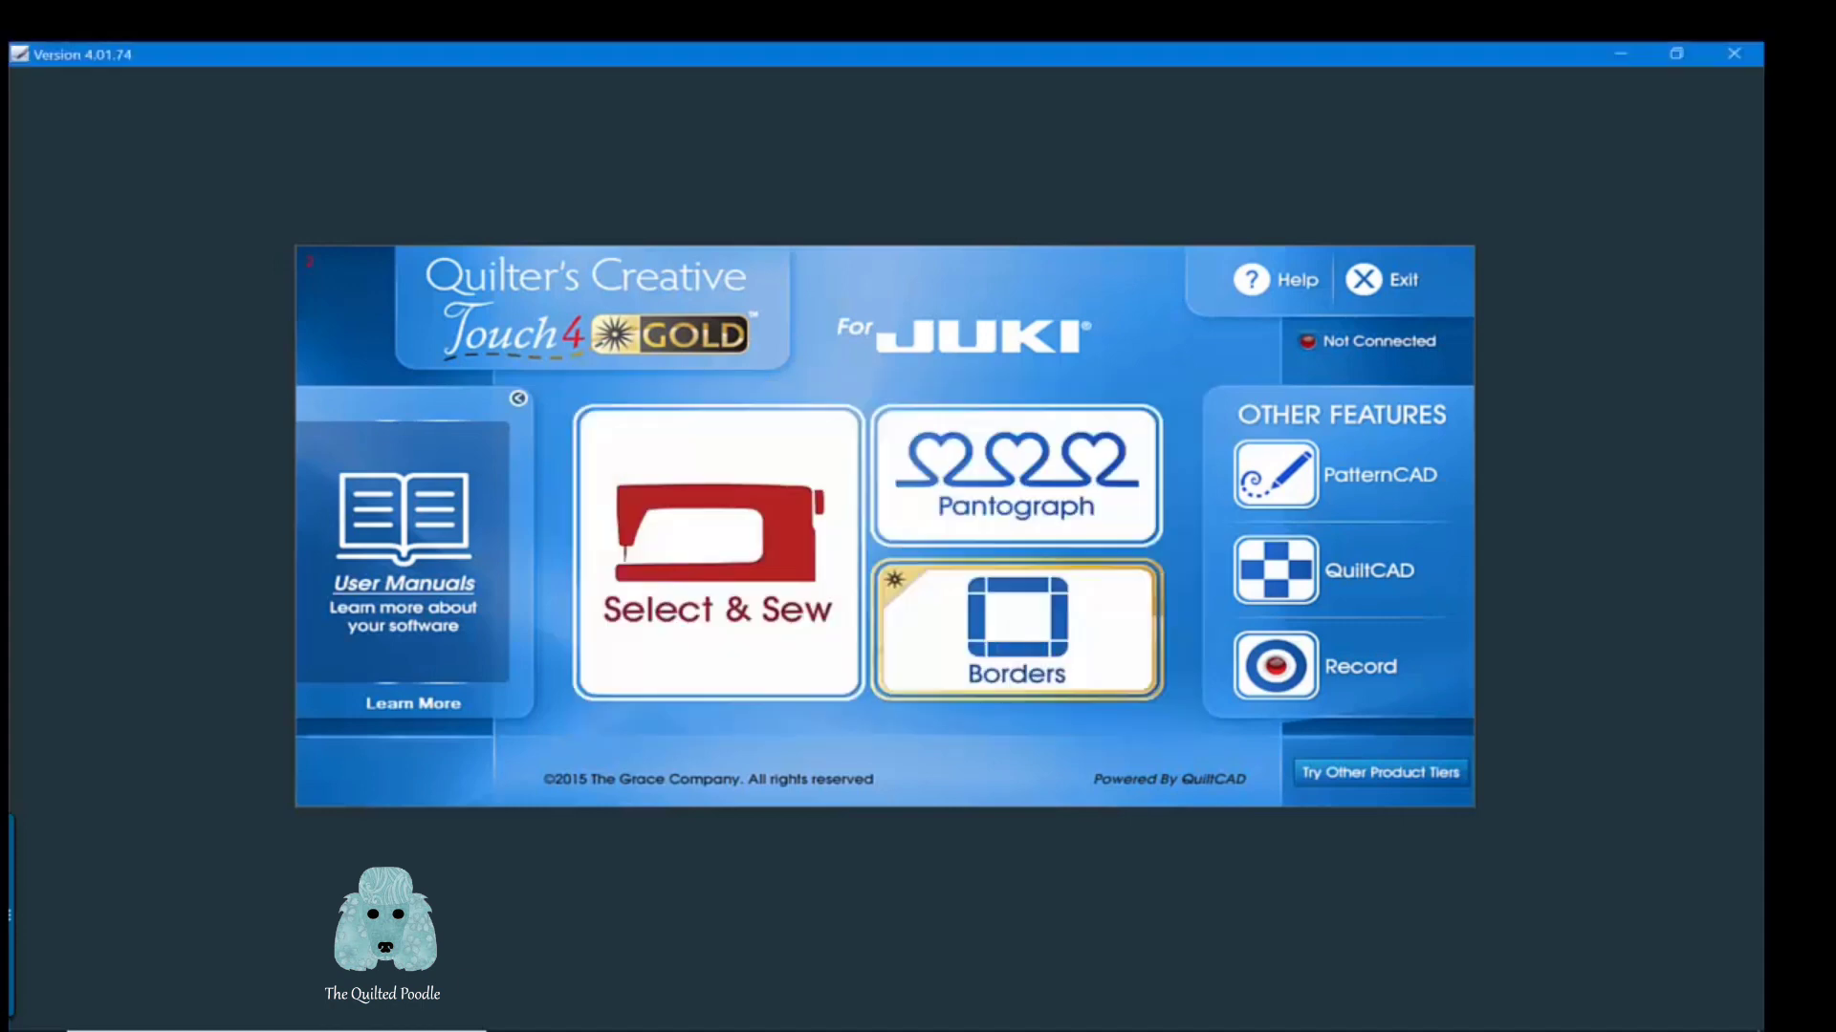
{"action": "left_click", "coordinate": [1733, 53]}
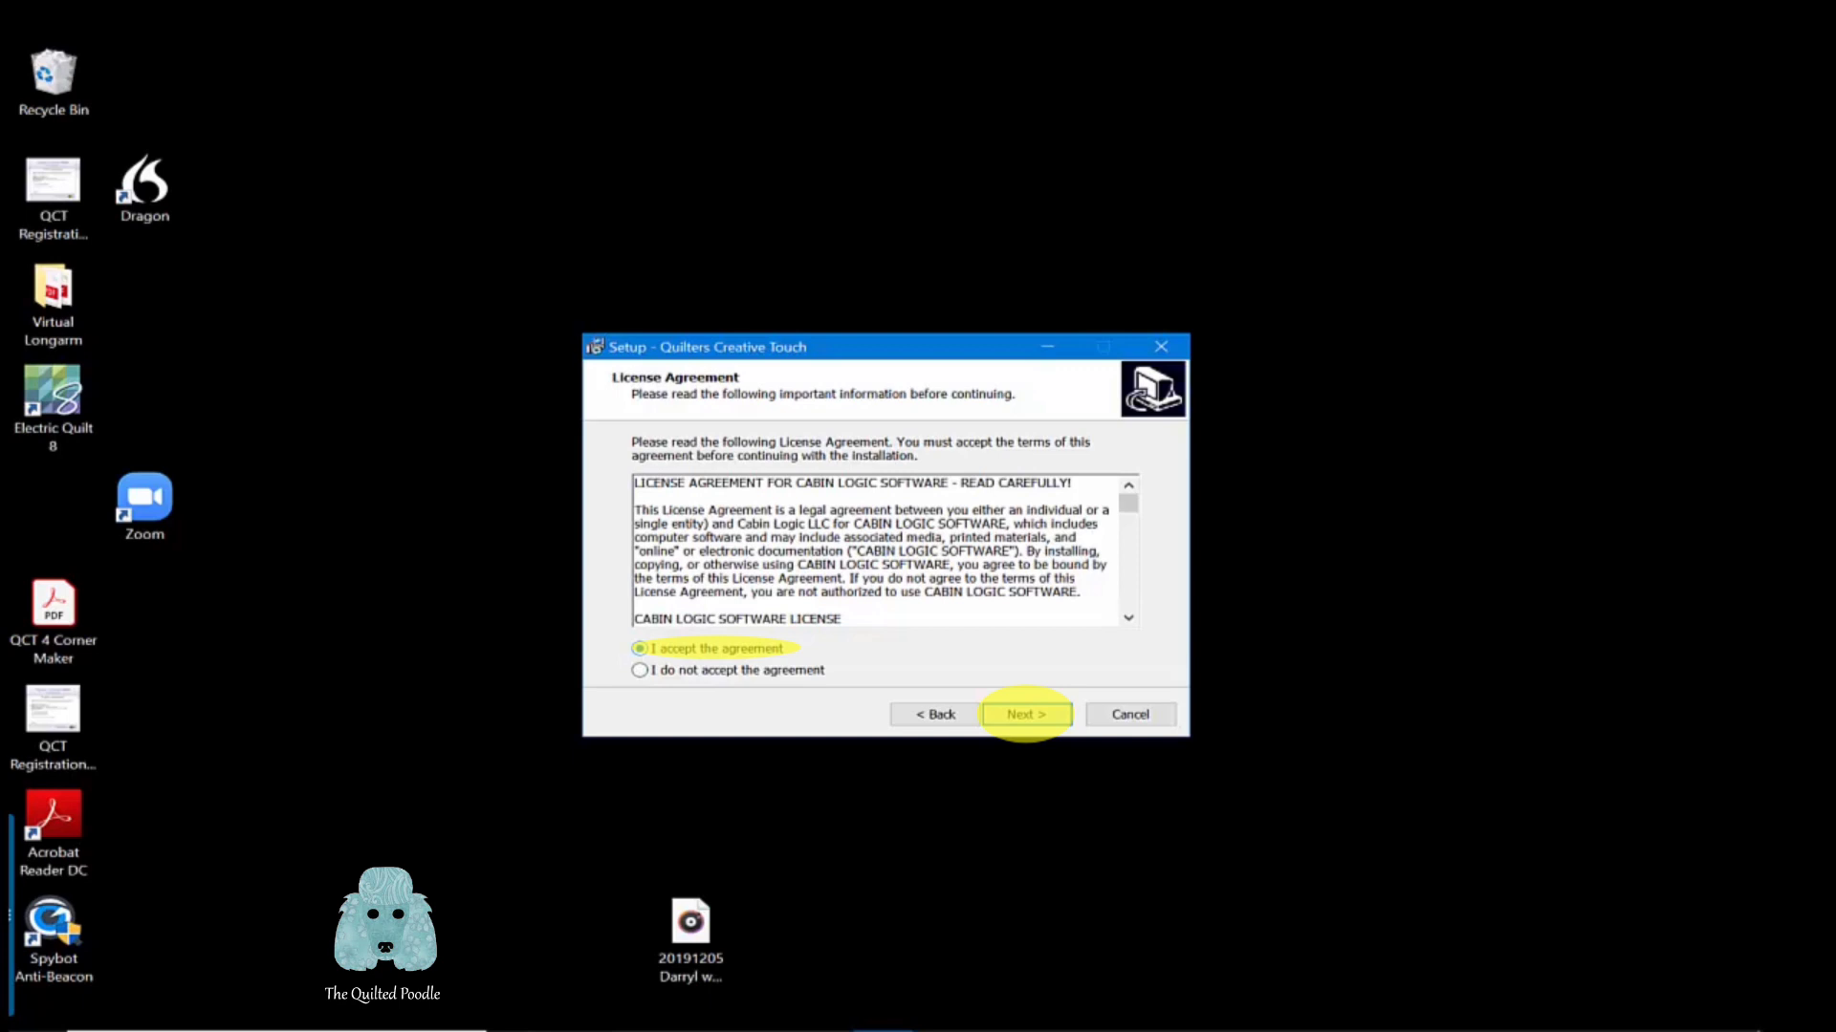
- Accept the setup license agreement and choose to install into the existing folder C:\Powered By QuiltCAD
{"action": "key", "text": "Return"}
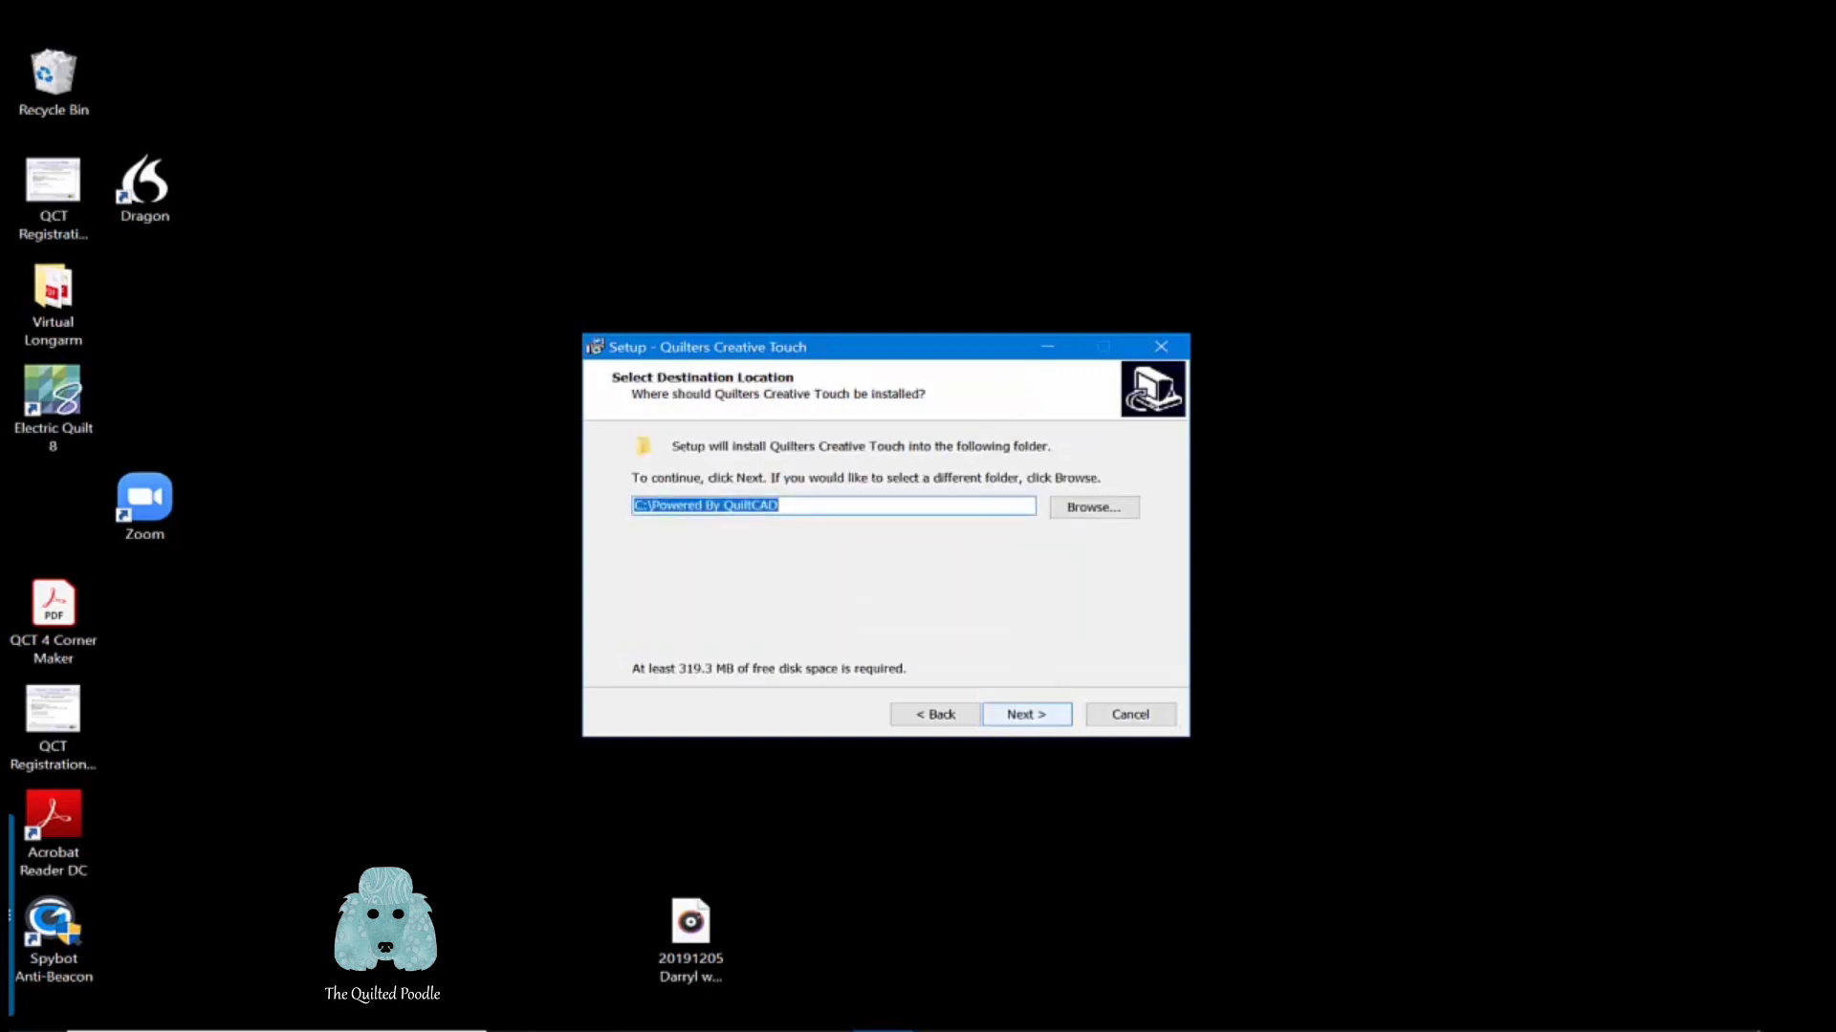
{"action": "key", "text": "Return"}
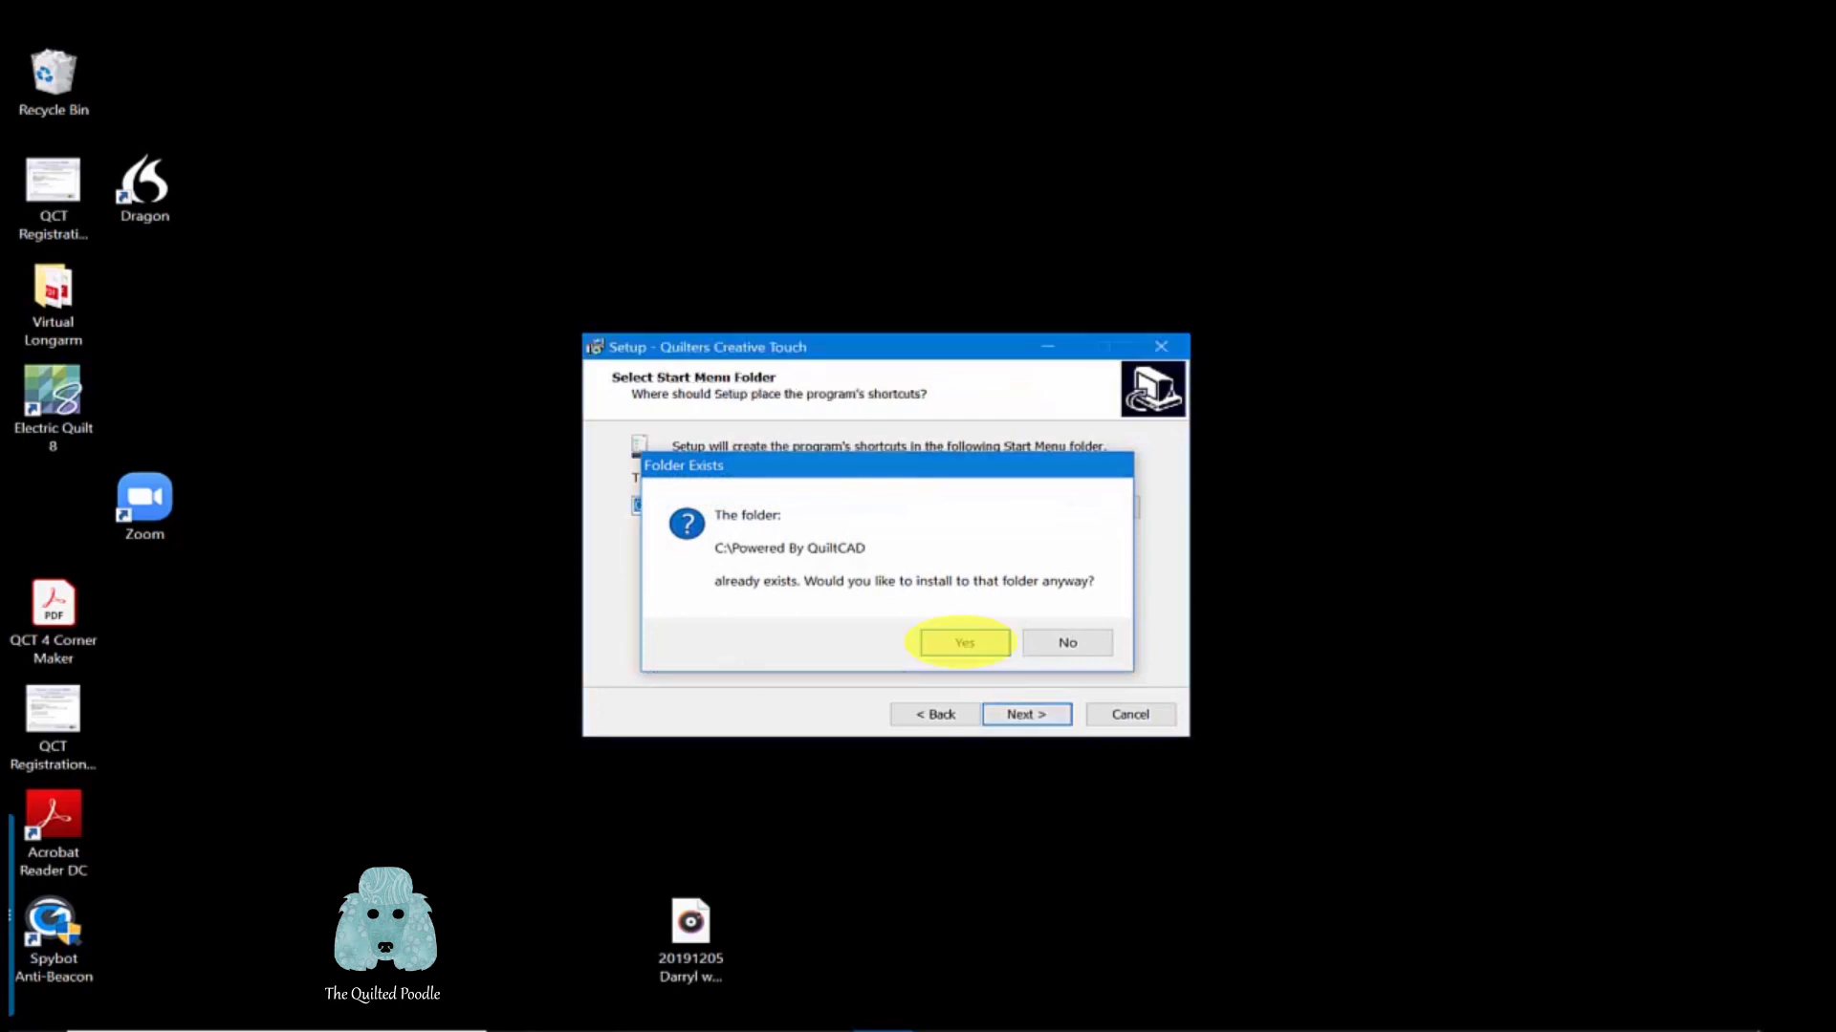
{"action": "left_click", "coordinate": [965, 642]}
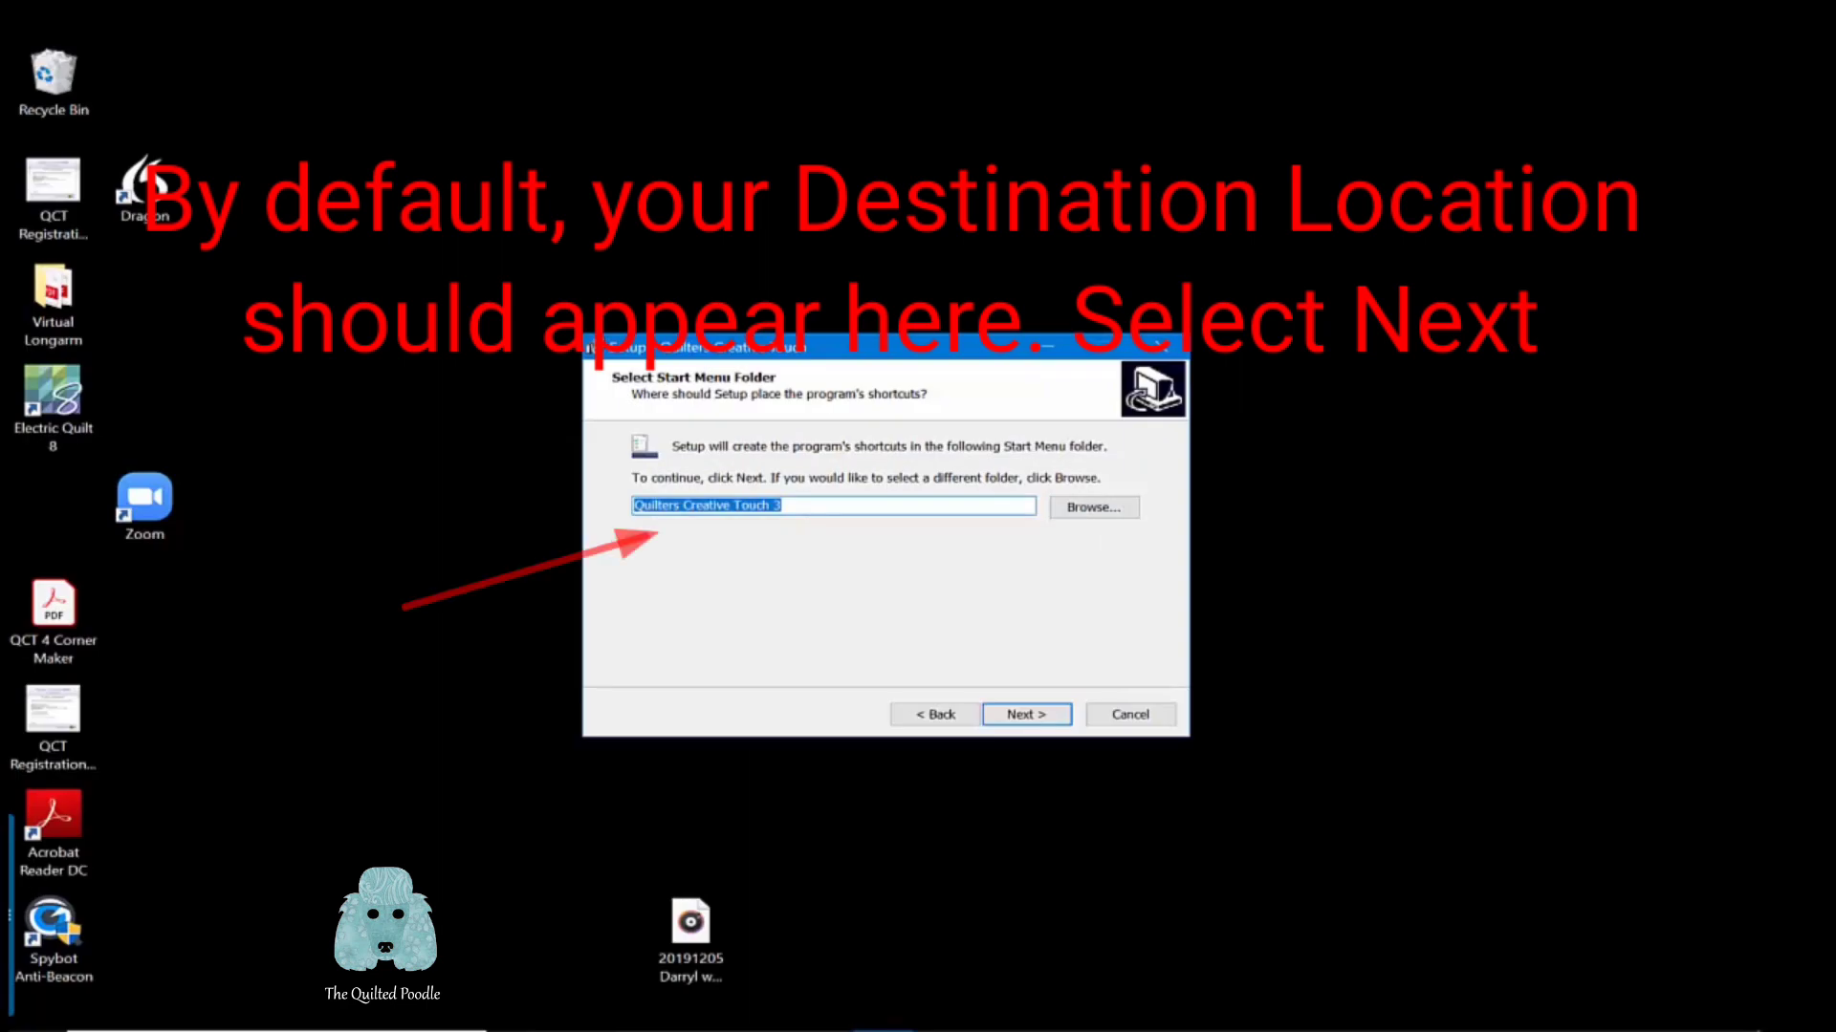
- Set the Start Menu folder for the program's shortcuts to Quilters Creative Touch 5
{"action": "left_click", "coordinate": [820, 504]}
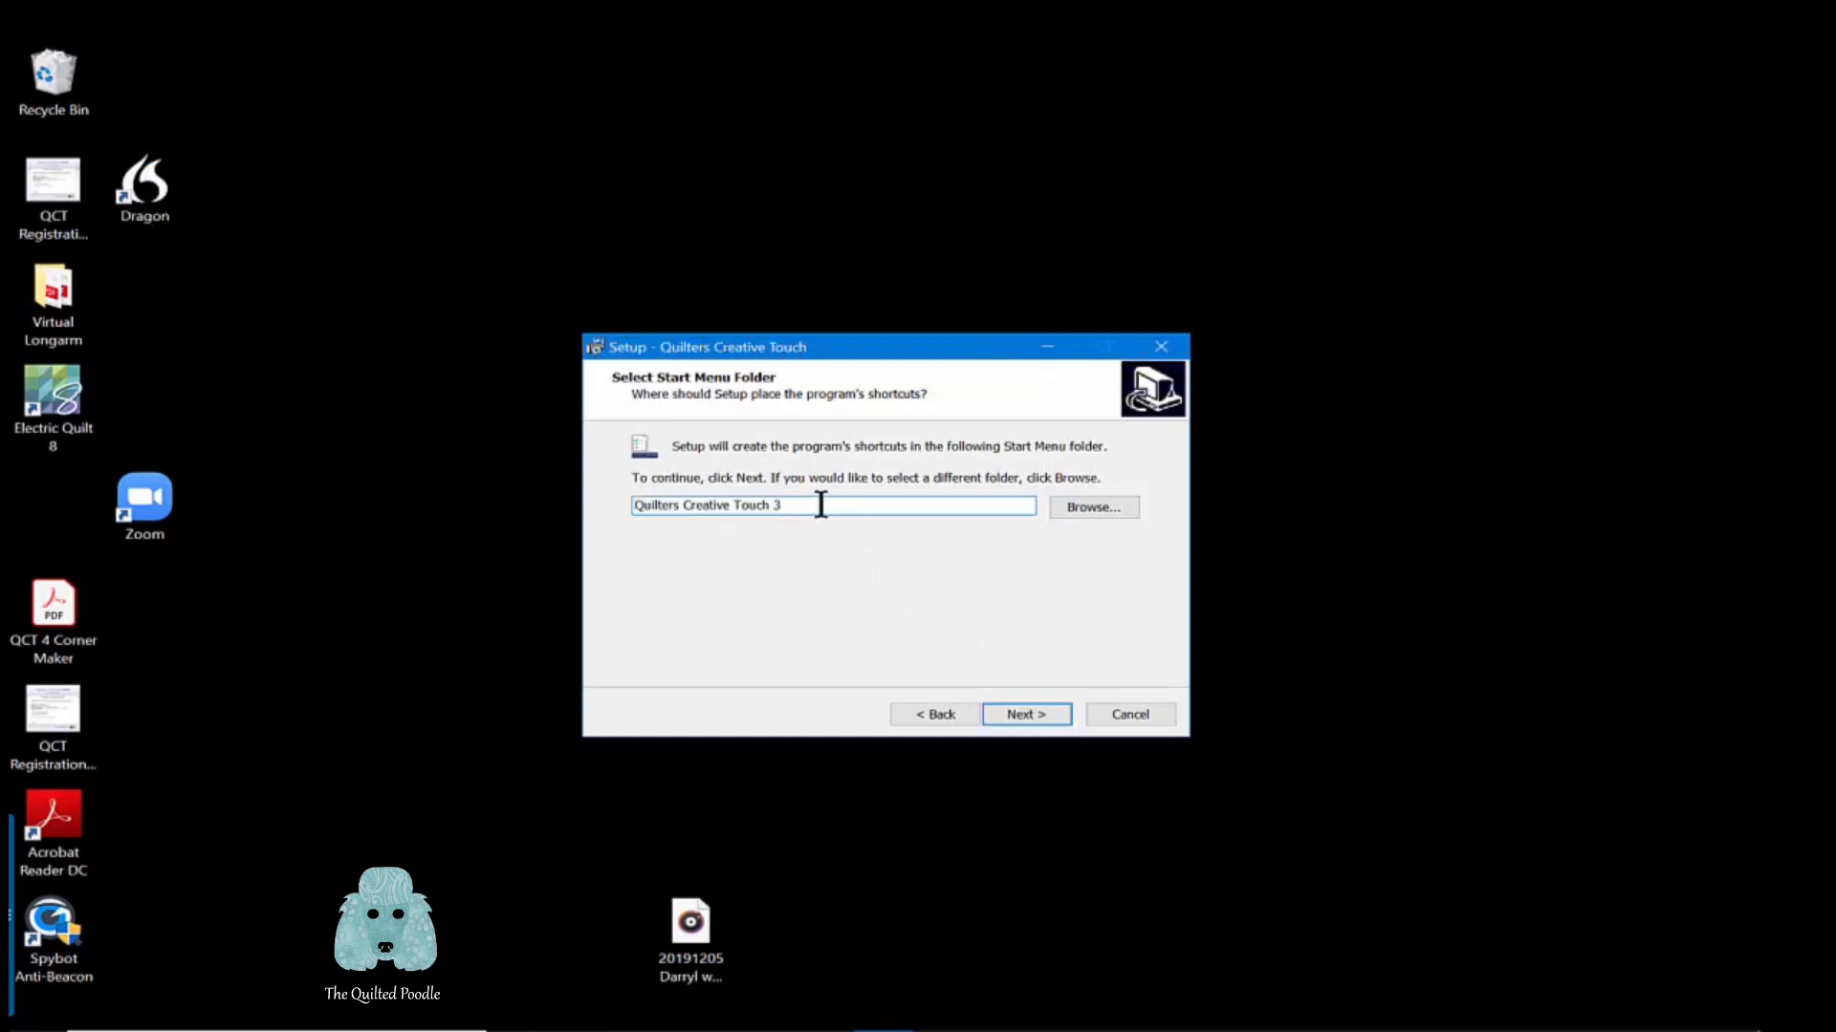
{"action": "key", "text": "BackSpace"}
{"action": "type", "text": "5"}
{"action": "left_click", "coordinate": [1036, 717]}
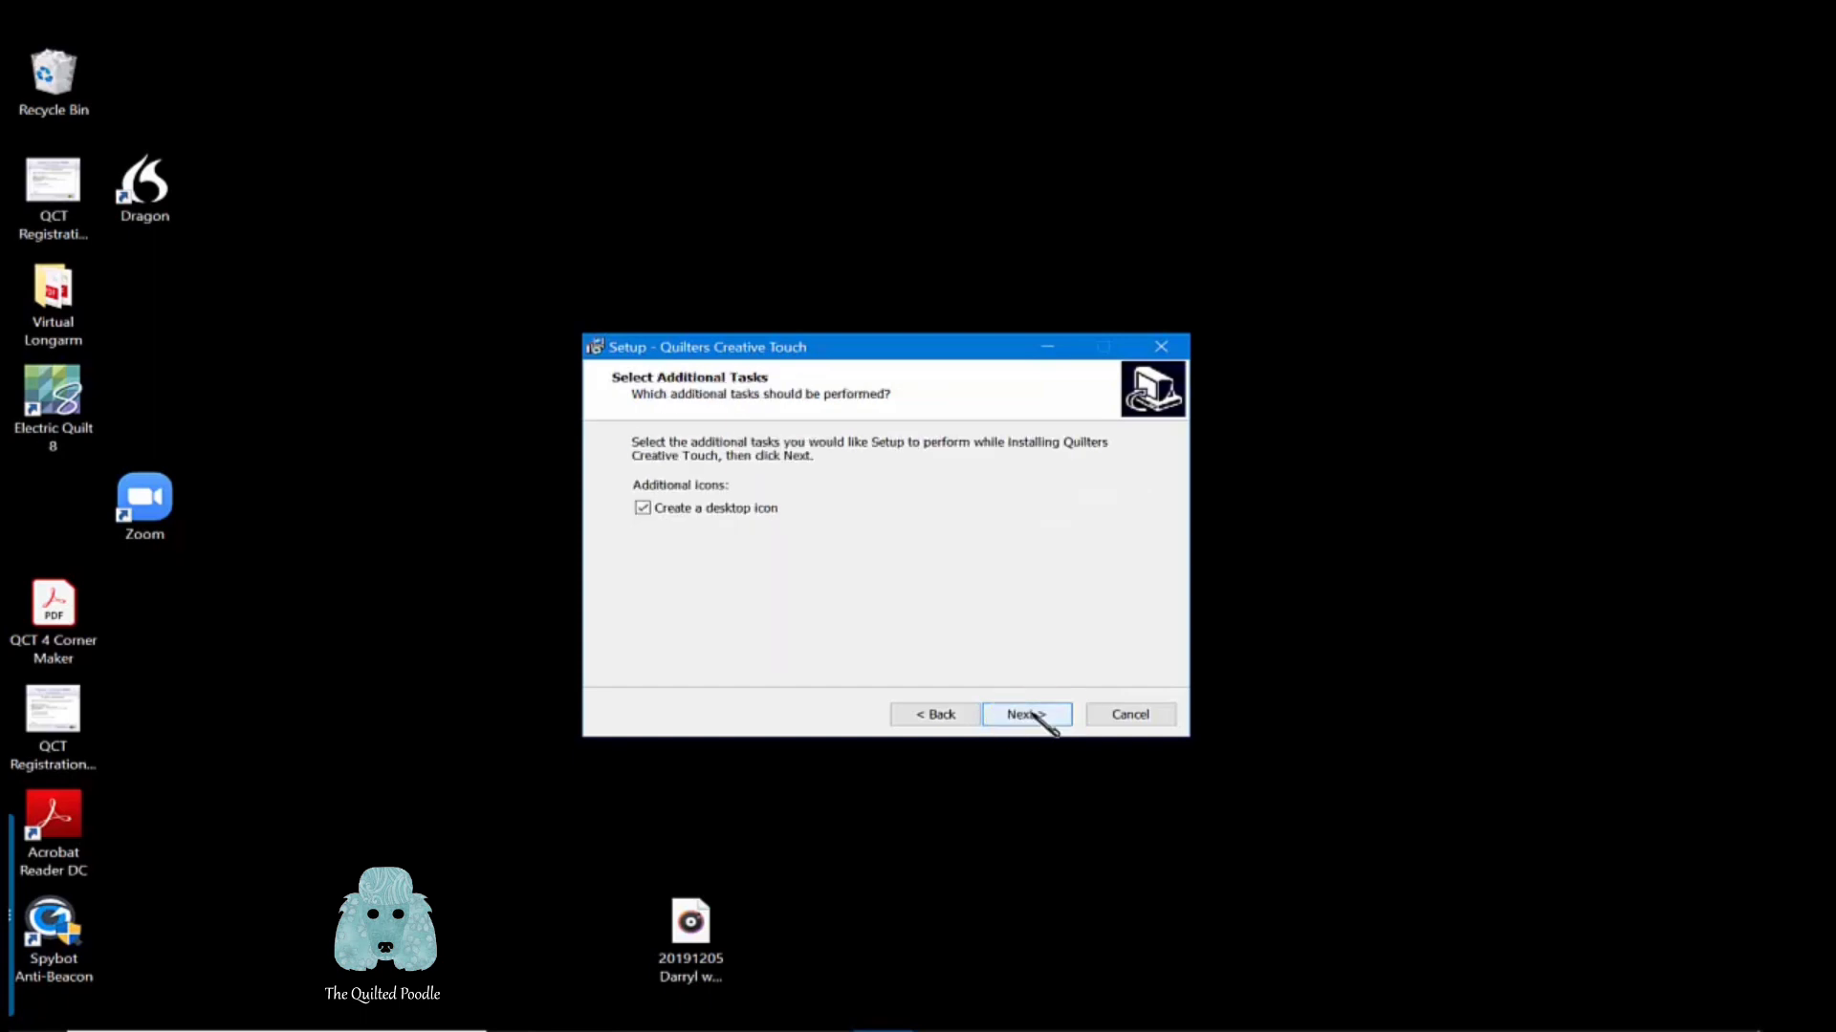
- Install Quilters Creative Touch with the desktop icon option kept on, and finish the setup wizard
{"action": "left_click", "coordinate": [1032, 716]}
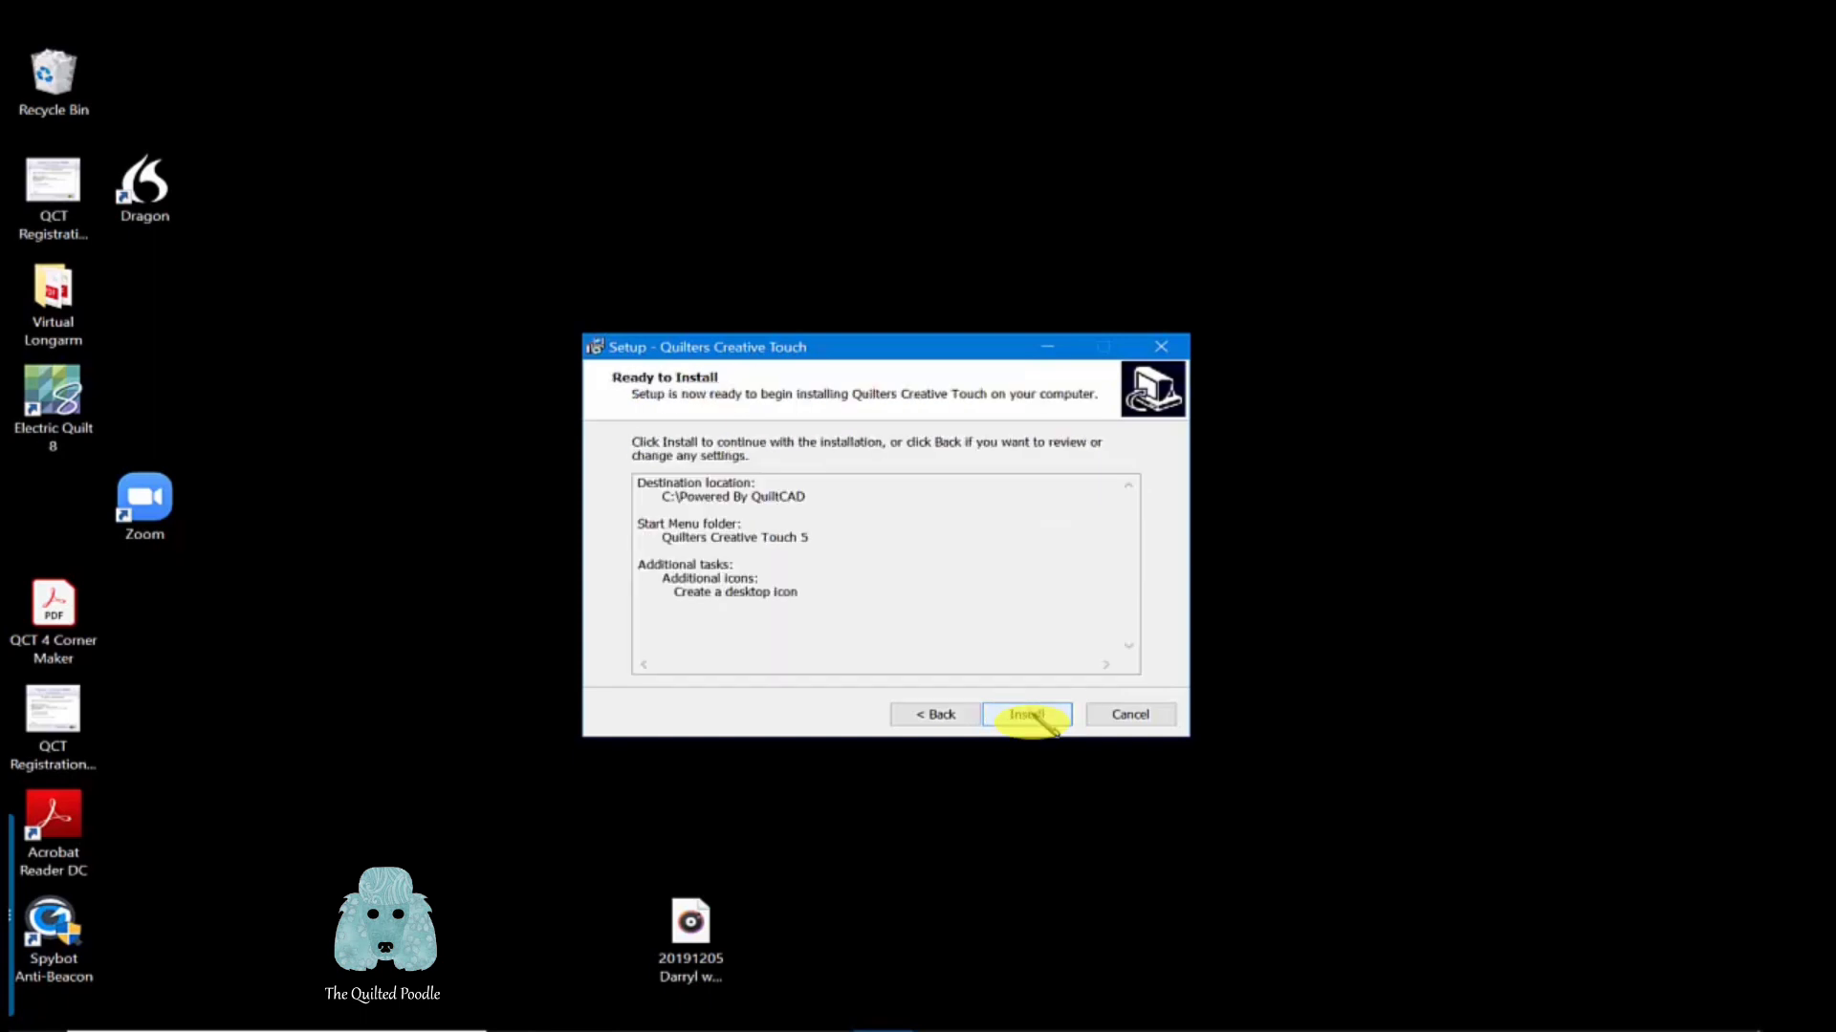
{"action": "left_click", "coordinate": [1029, 717]}
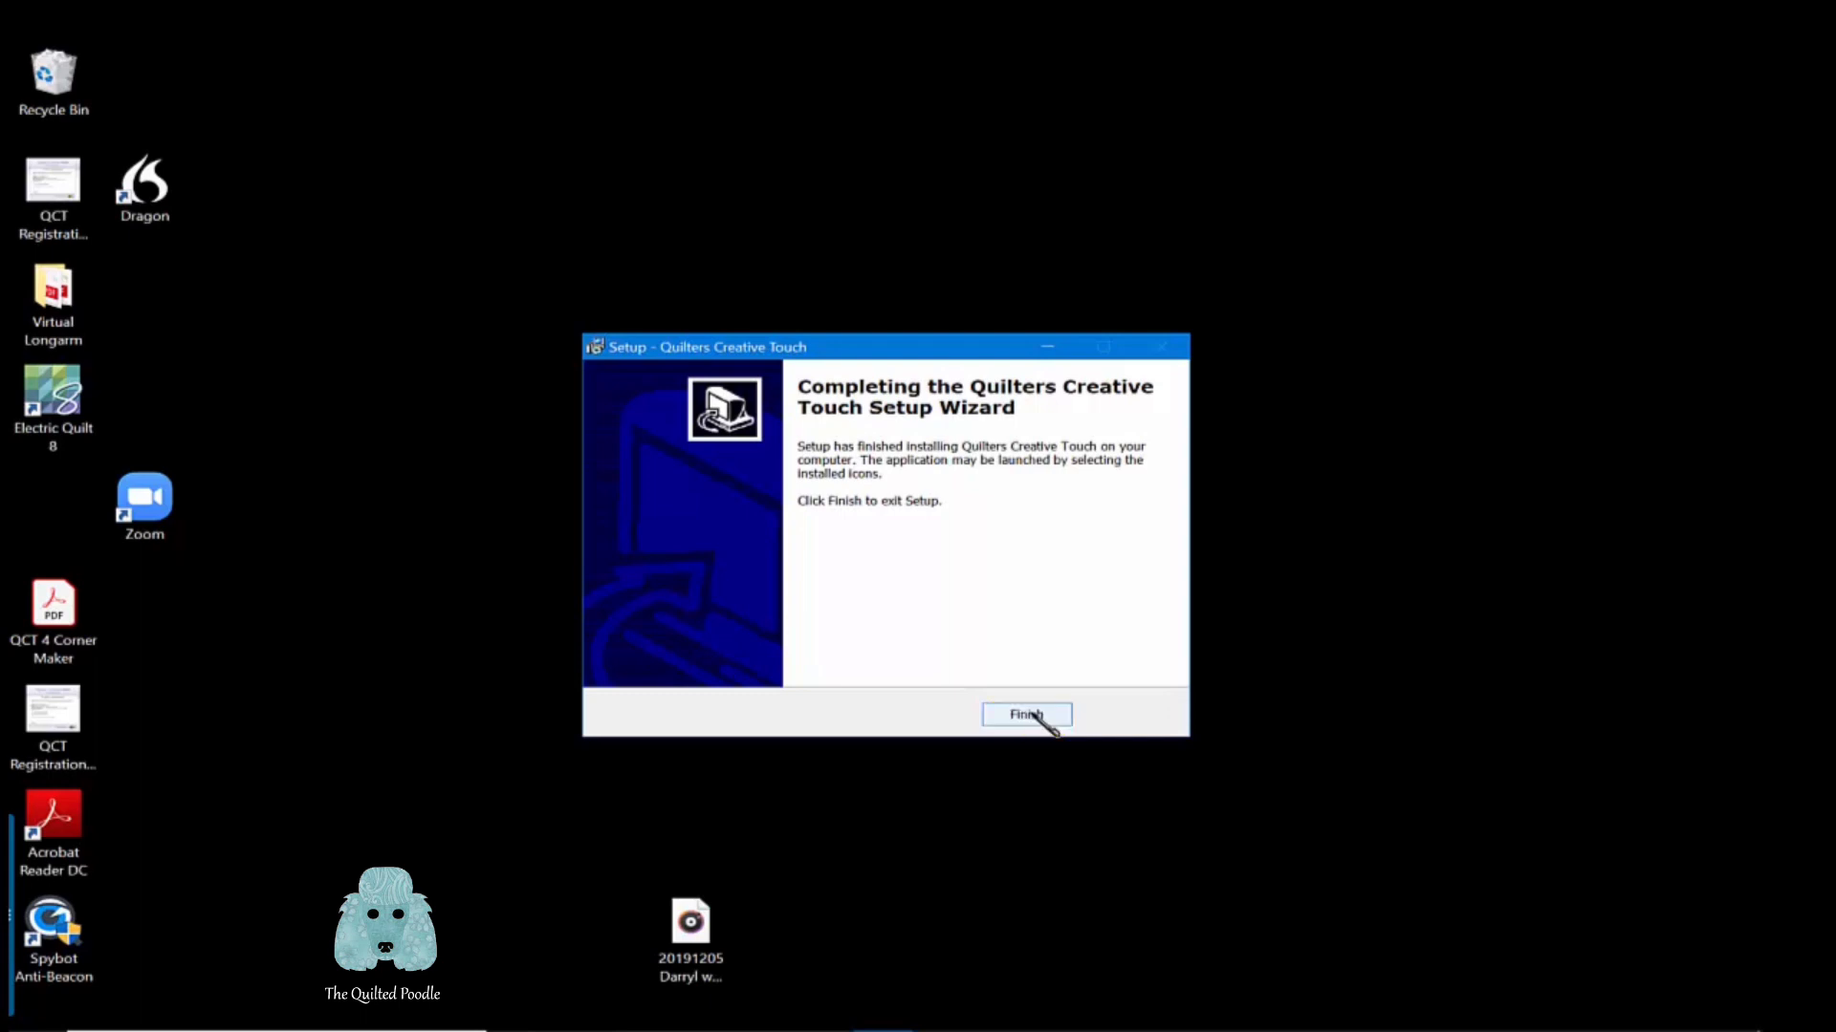
{"action": "left_click", "coordinate": [1029, 724]}
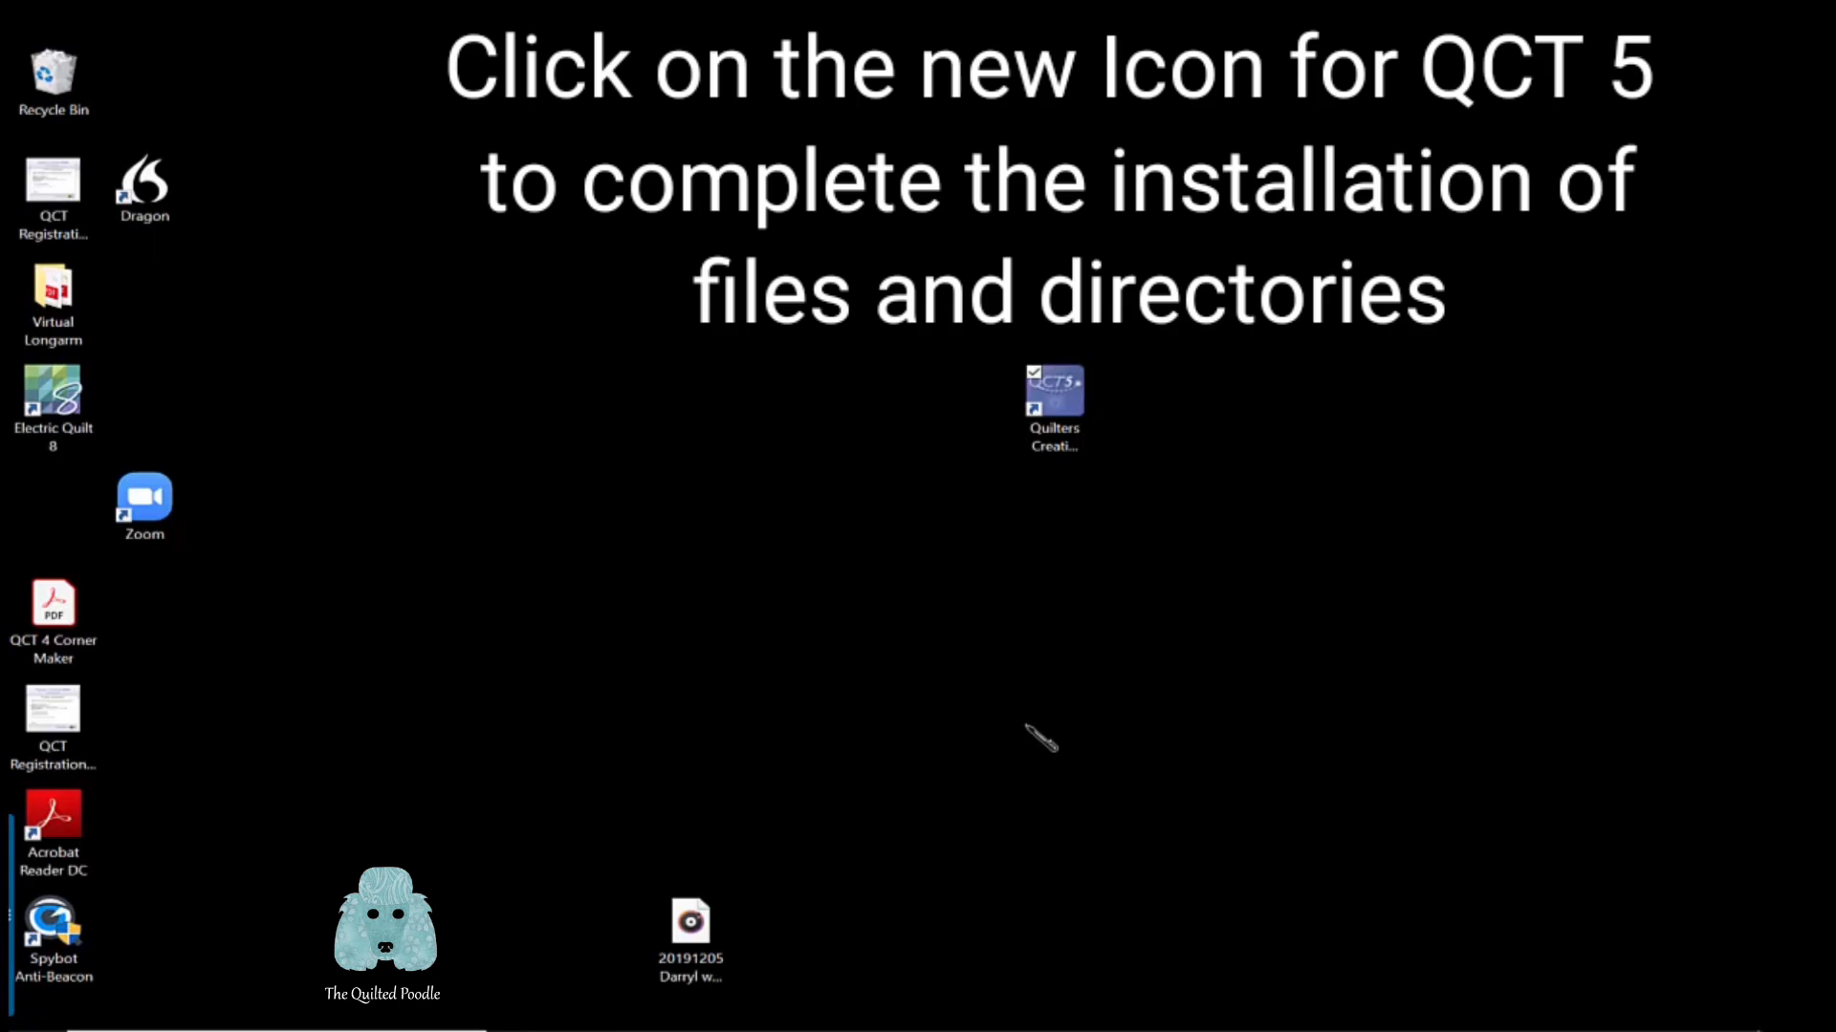
- Launch the new Quilters Creative Touch 5 from the desktop and unpack its USB drivers with CDM21216_Setup
{"action": "double_click", "coordinate": [1052, 400]}
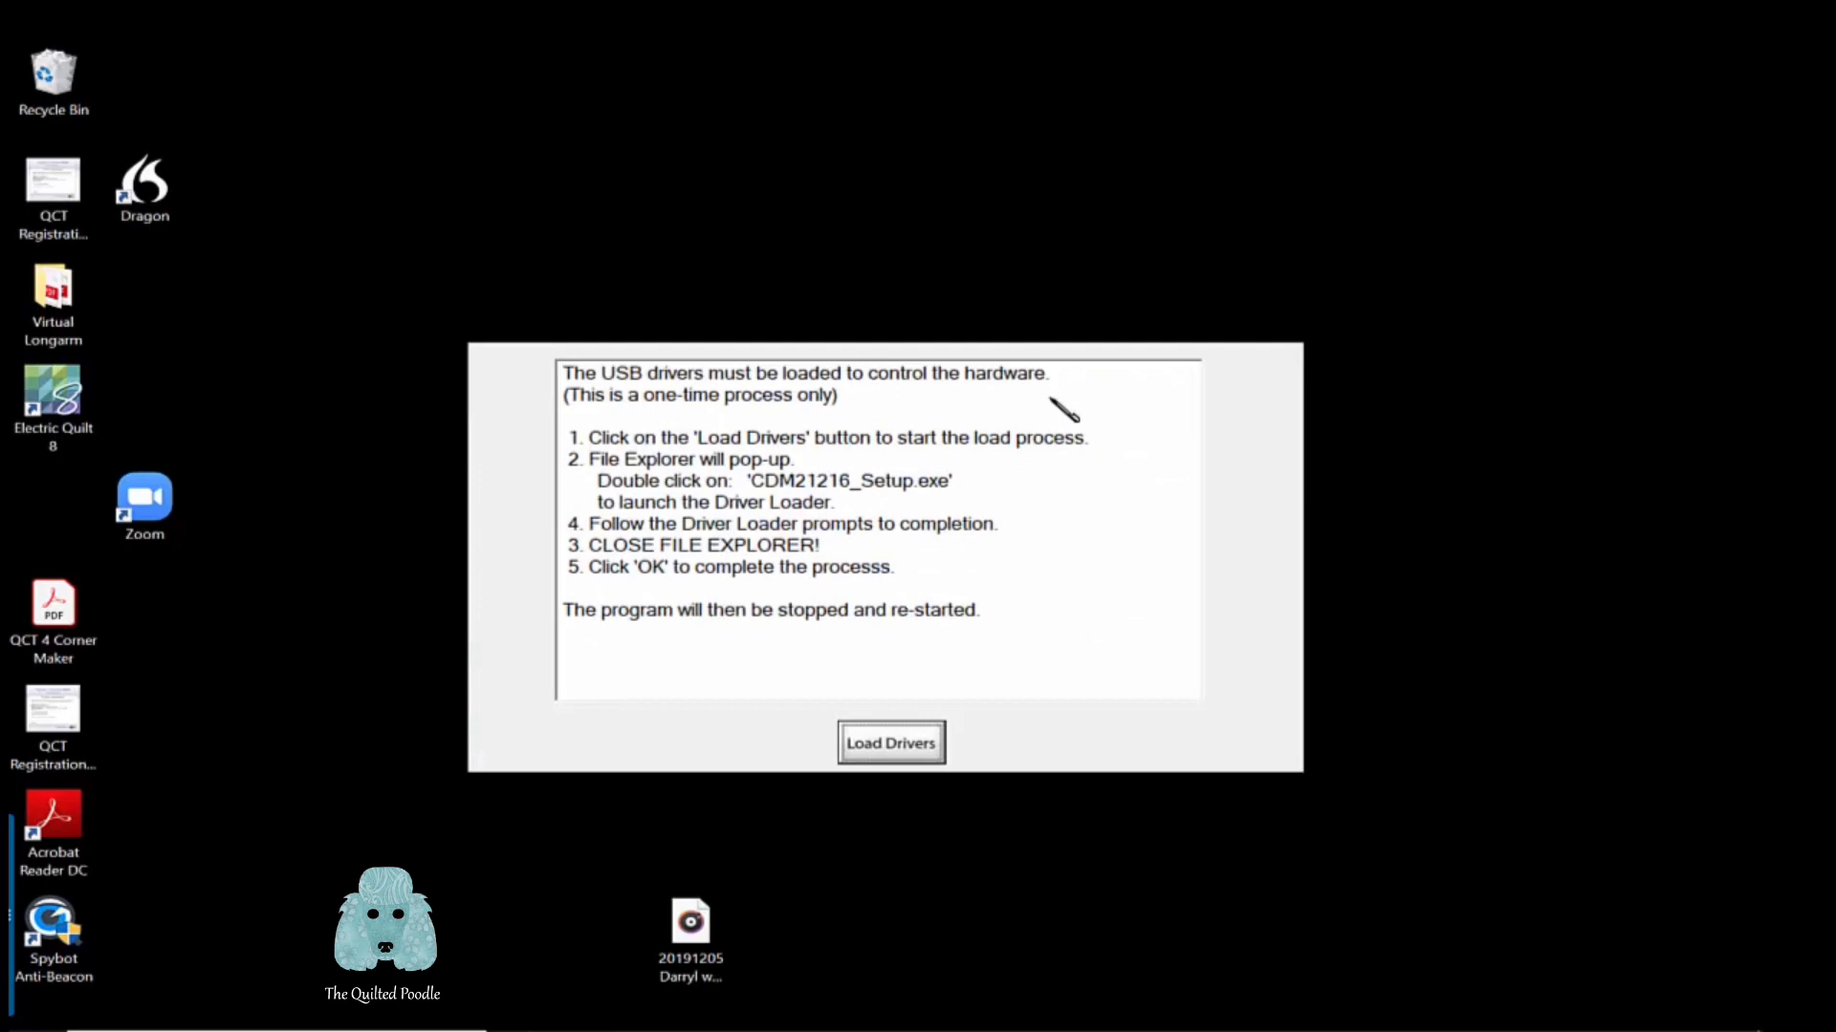
{"action": "left_click", "coordinate": [891, 744]}
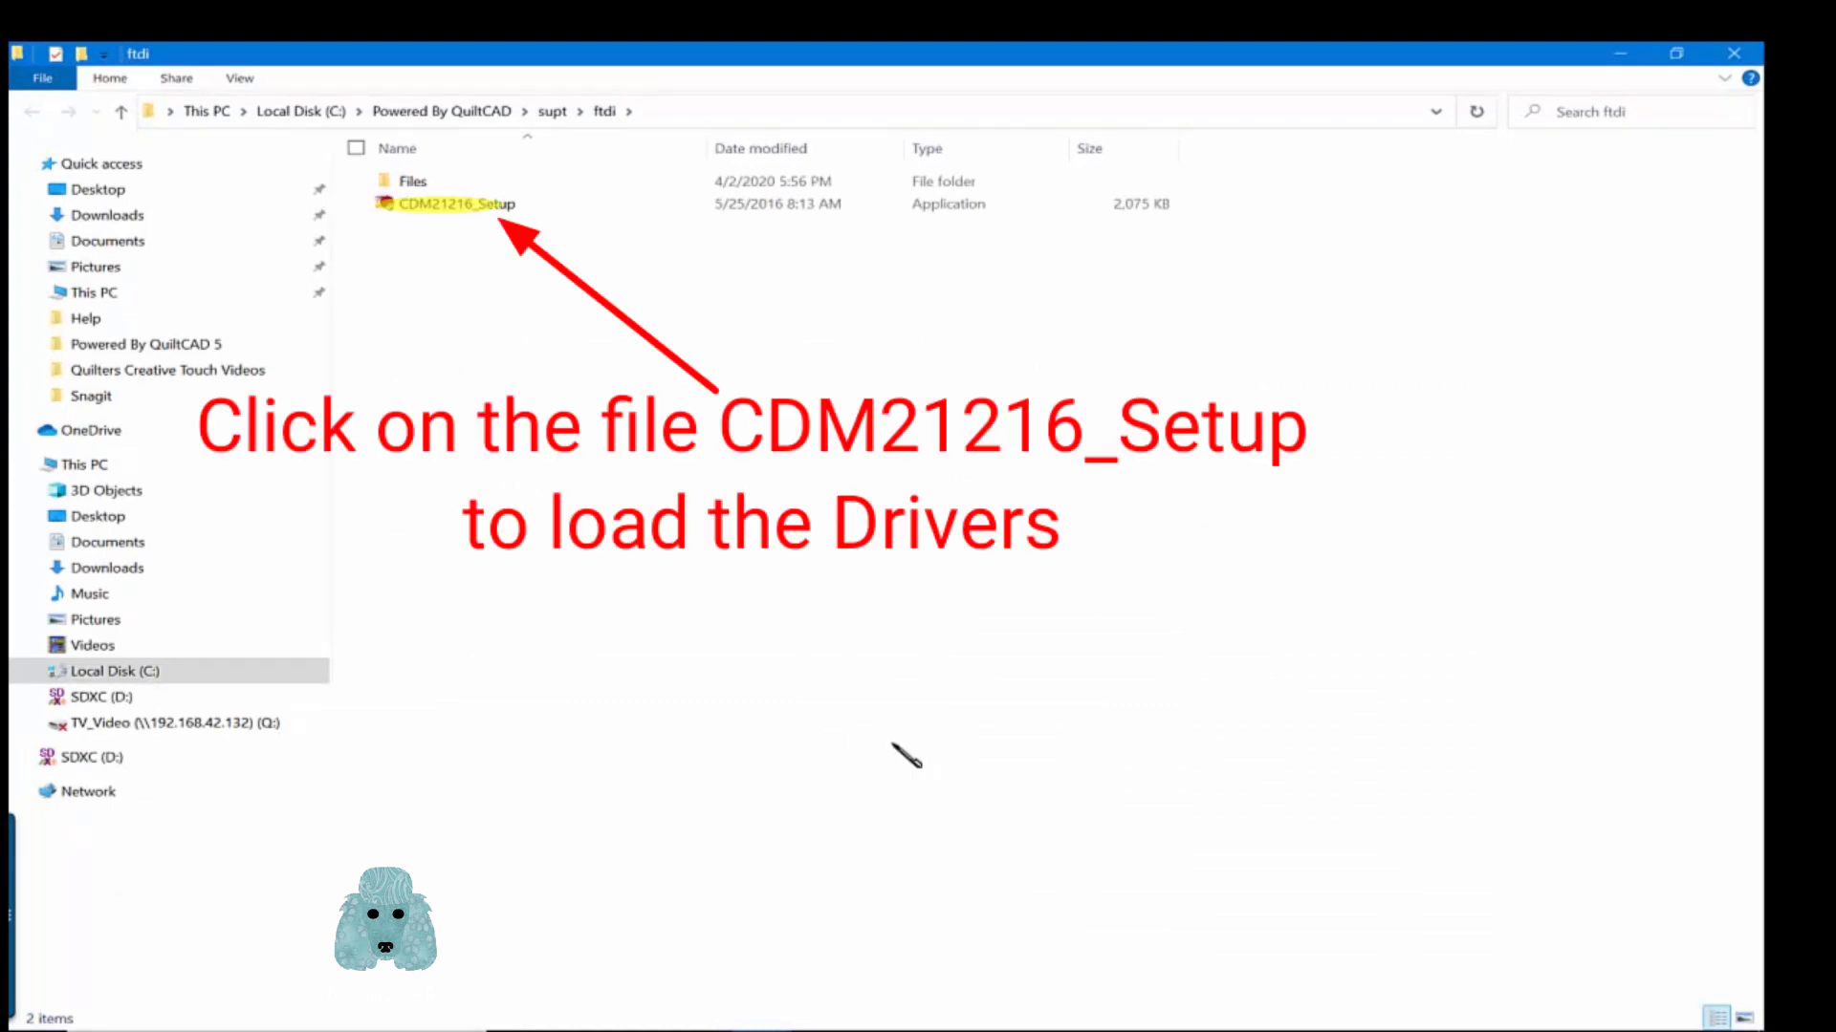
{"action": "left_click", "coordinate": [438, 205]}
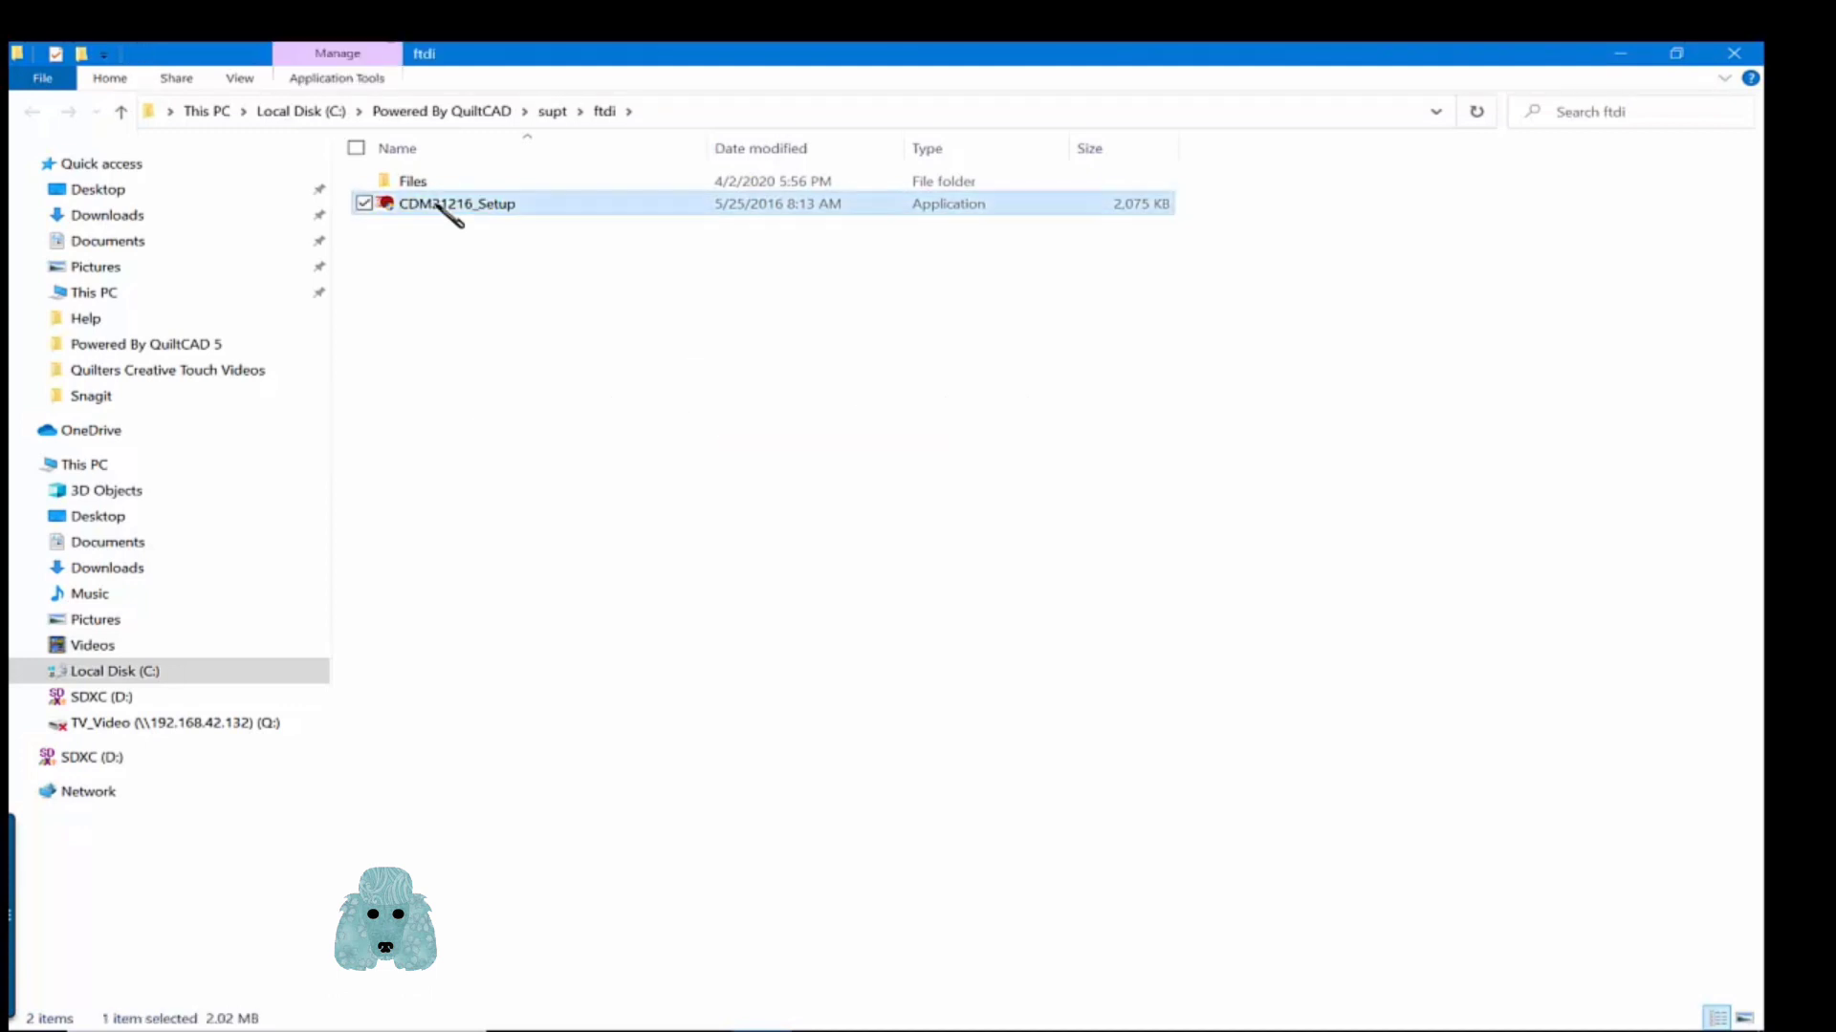
{"action": "double_click", "coordinate": [440, 205]}
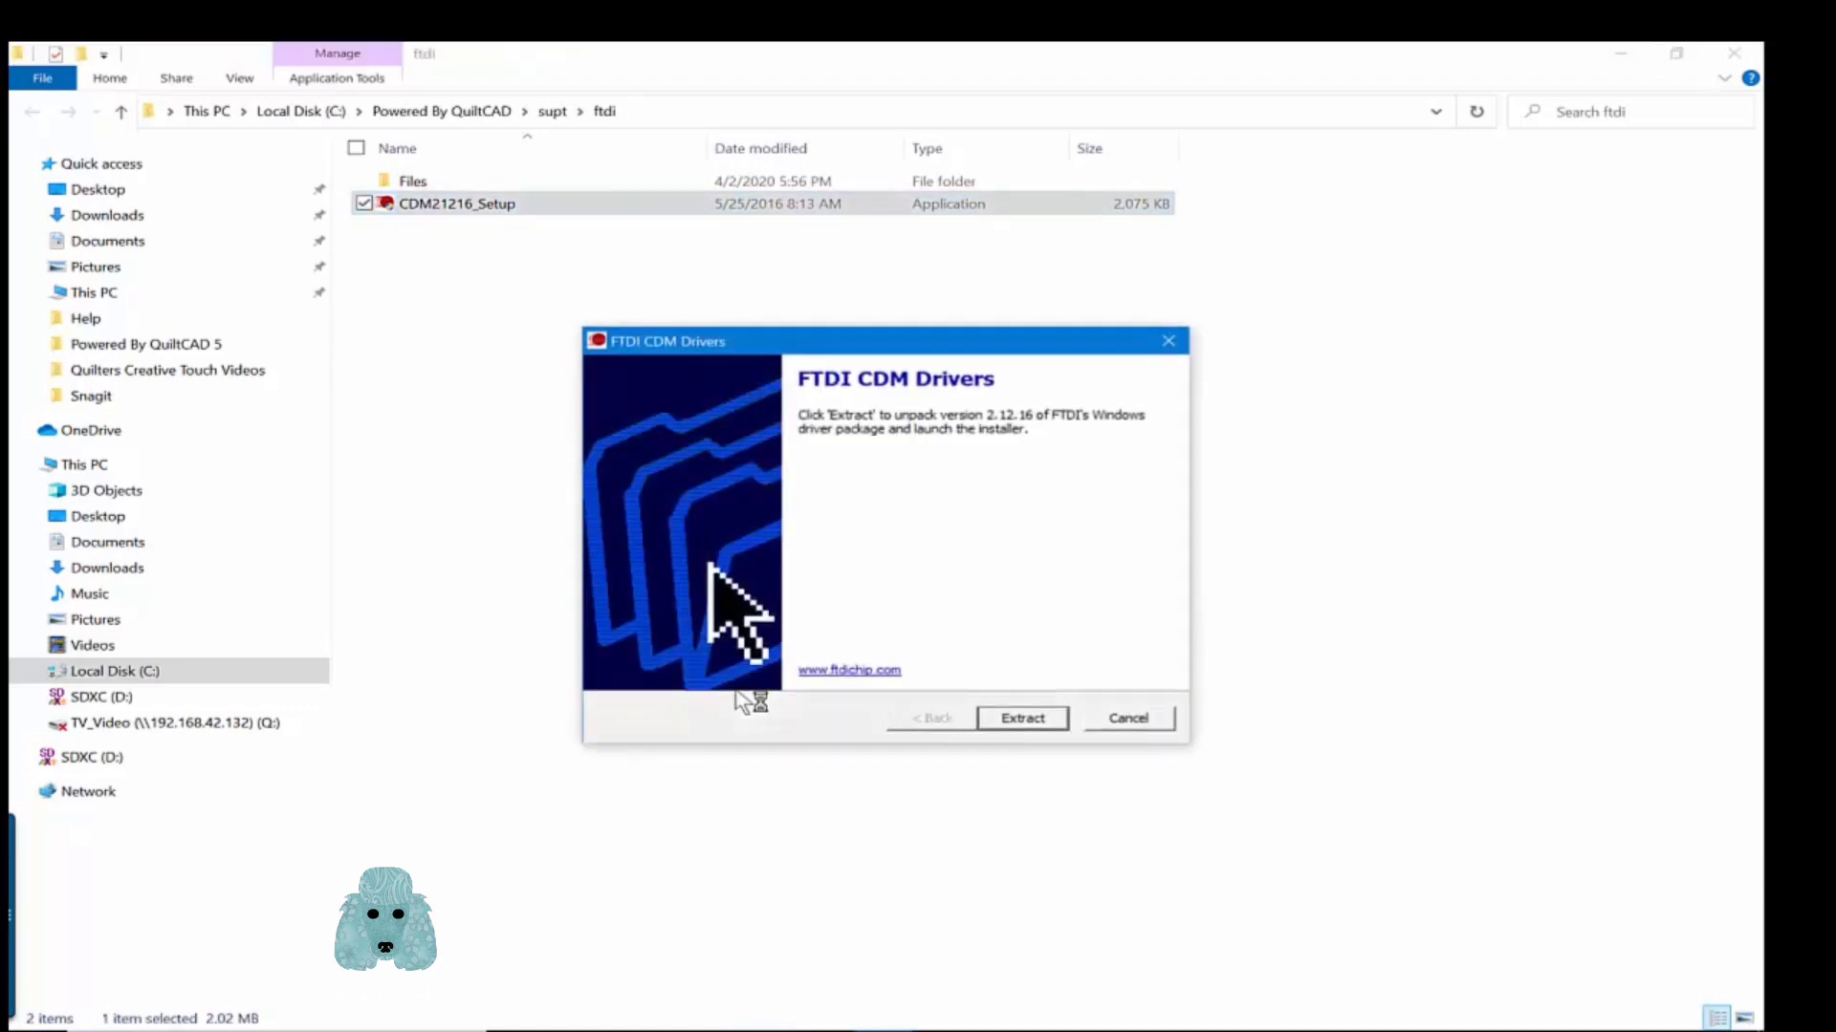
{"action": "left_click", "coordinate": [1021, 718]}
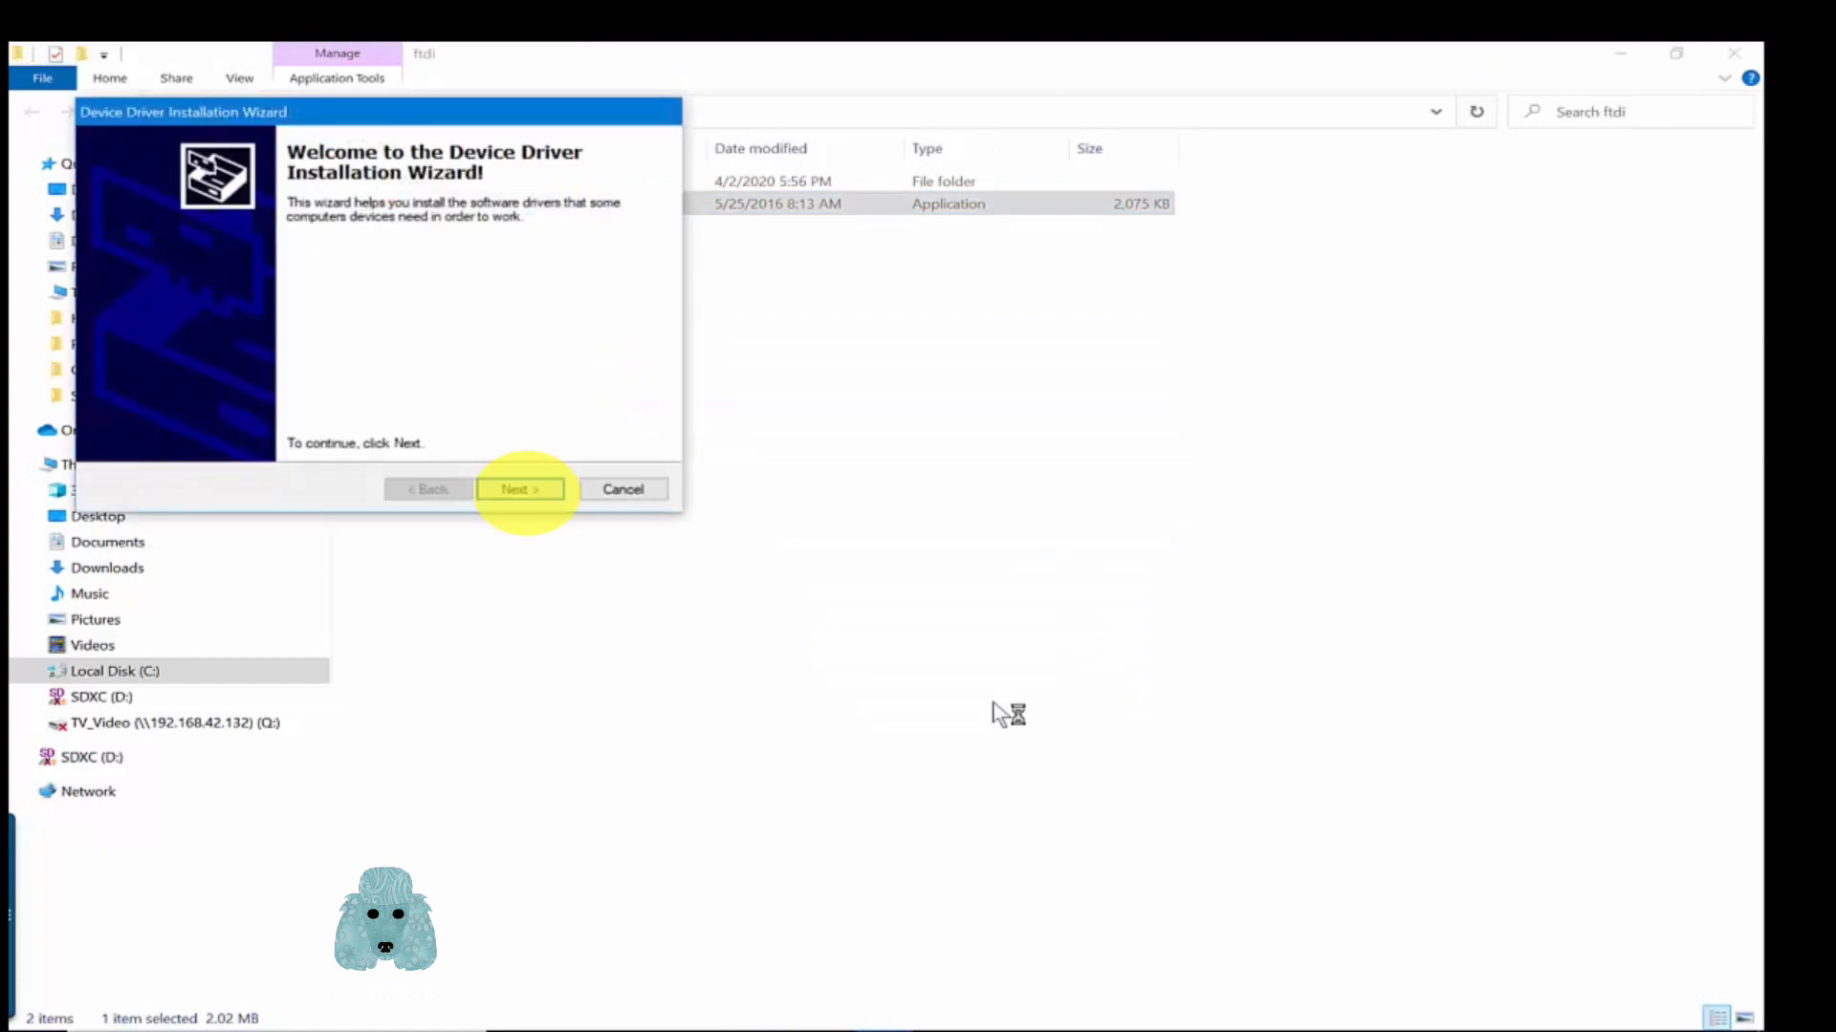
- Accept the driver license agreement, complete the FTDI driver installation and close the ftdi folder window
{"action": "left_click", "coordinate": [517, 490]}
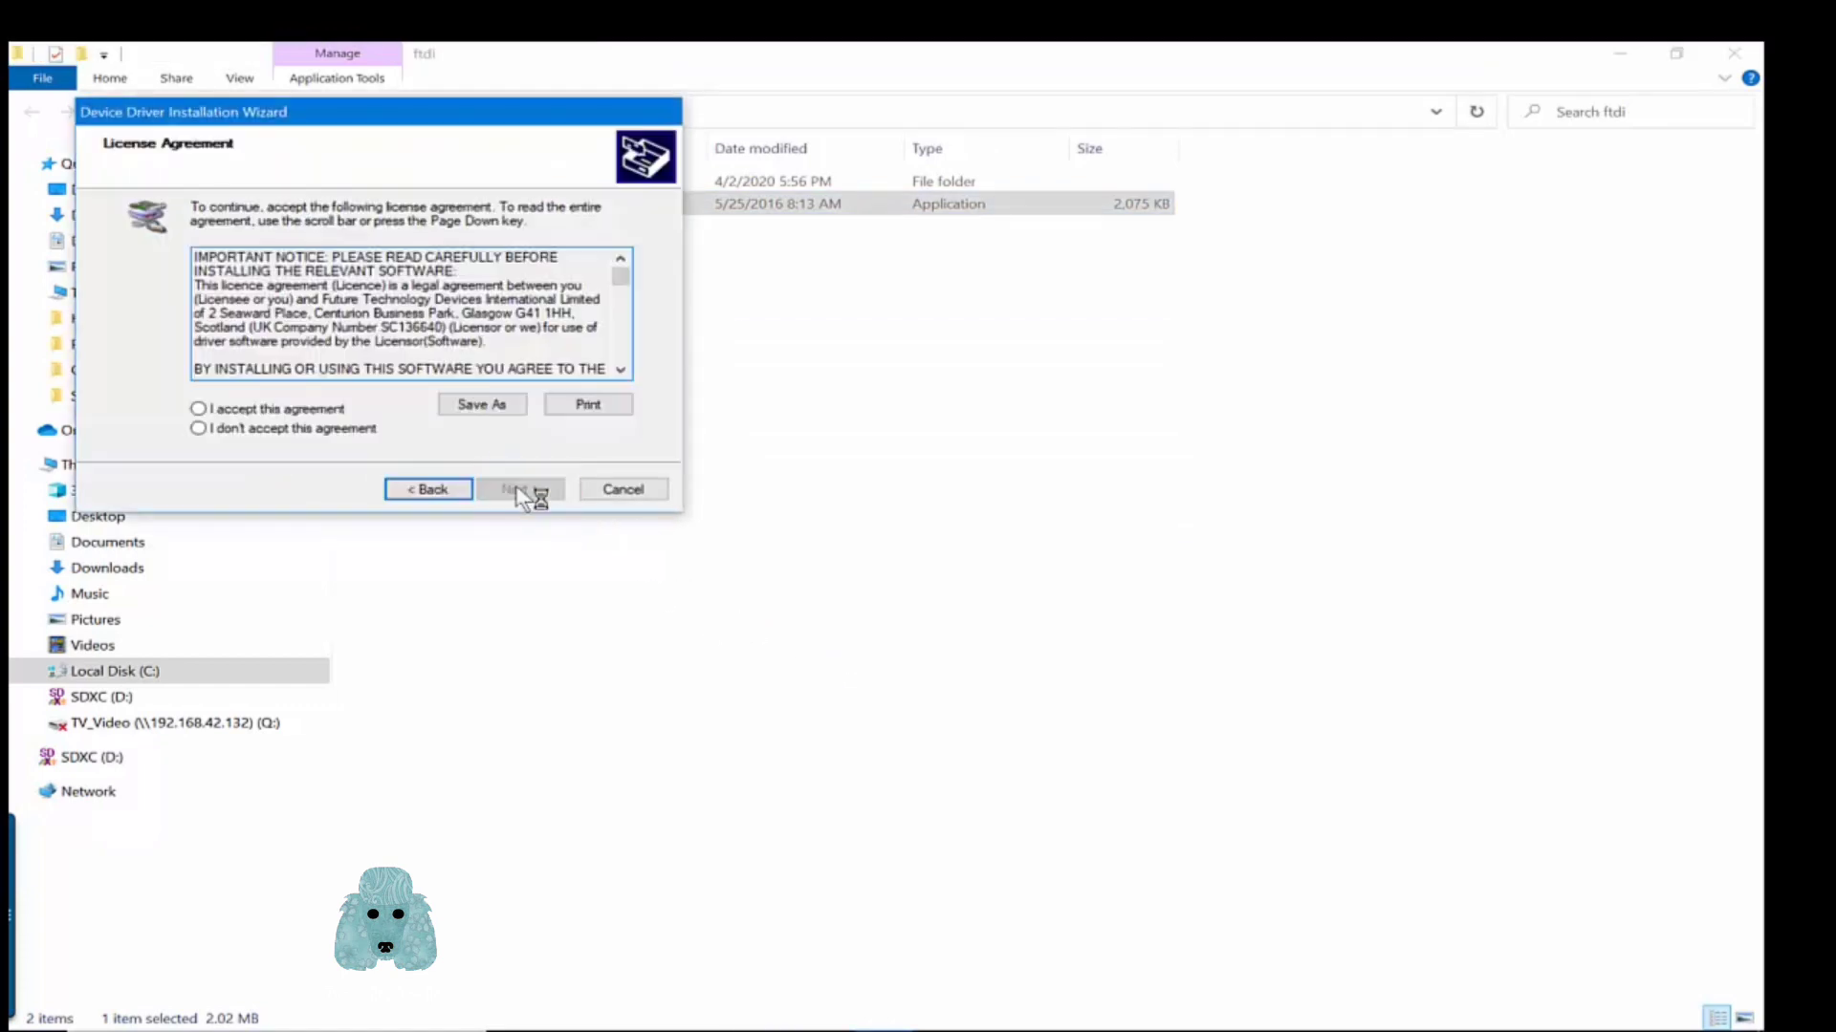
{"action": "left_click", "coordinate": [313, 409]}
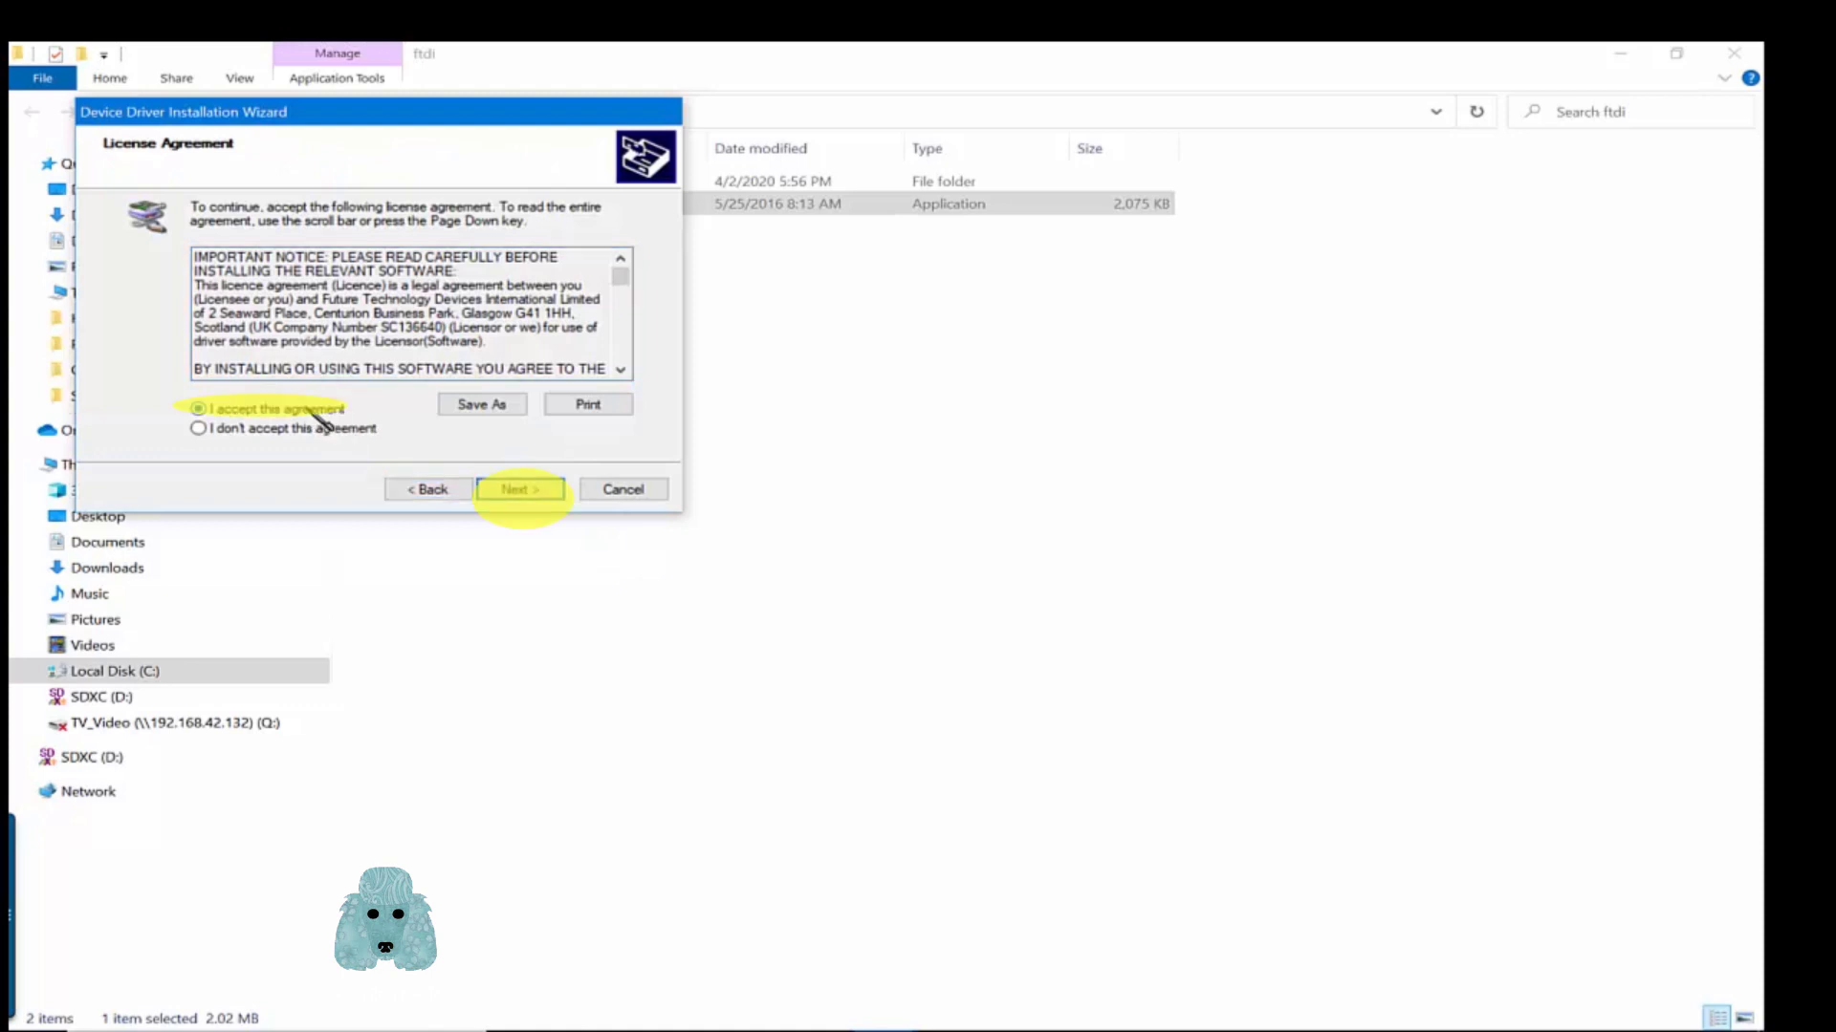
{"action": "left_click", "coordinate": [517, 490]}
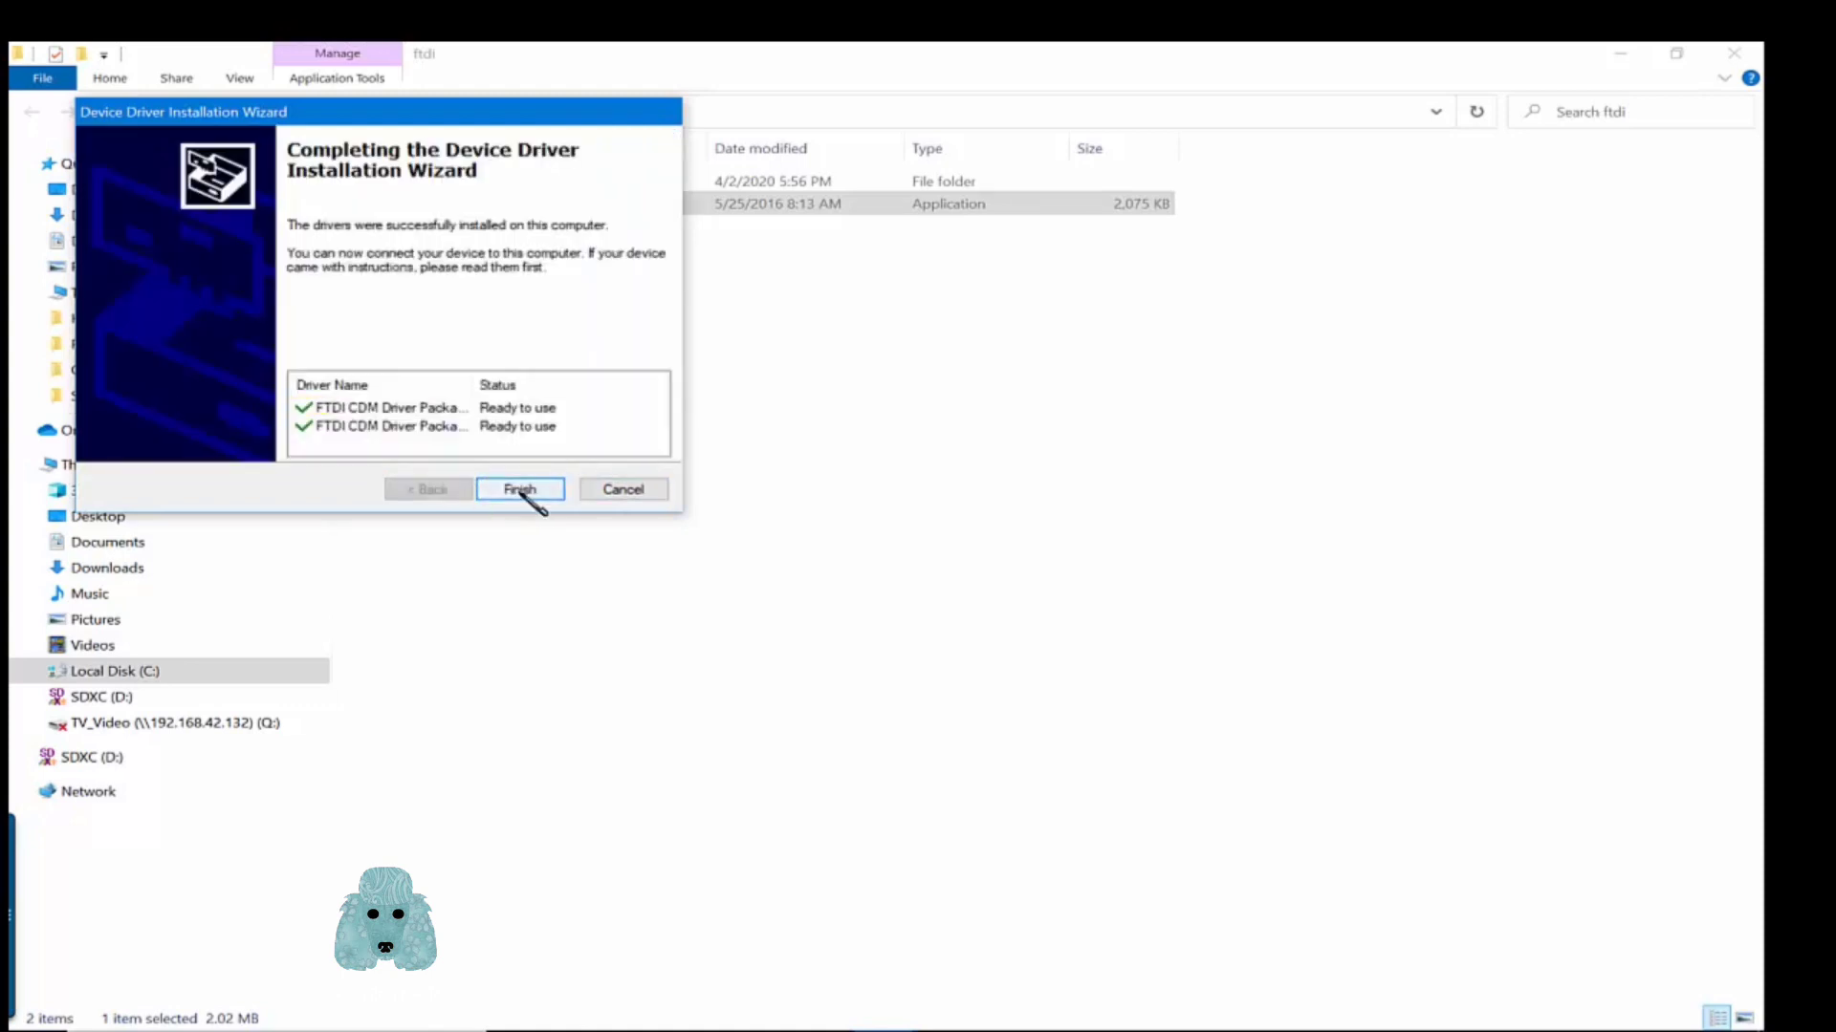
{"action": "left_click", "coordinate": [520, 491]}
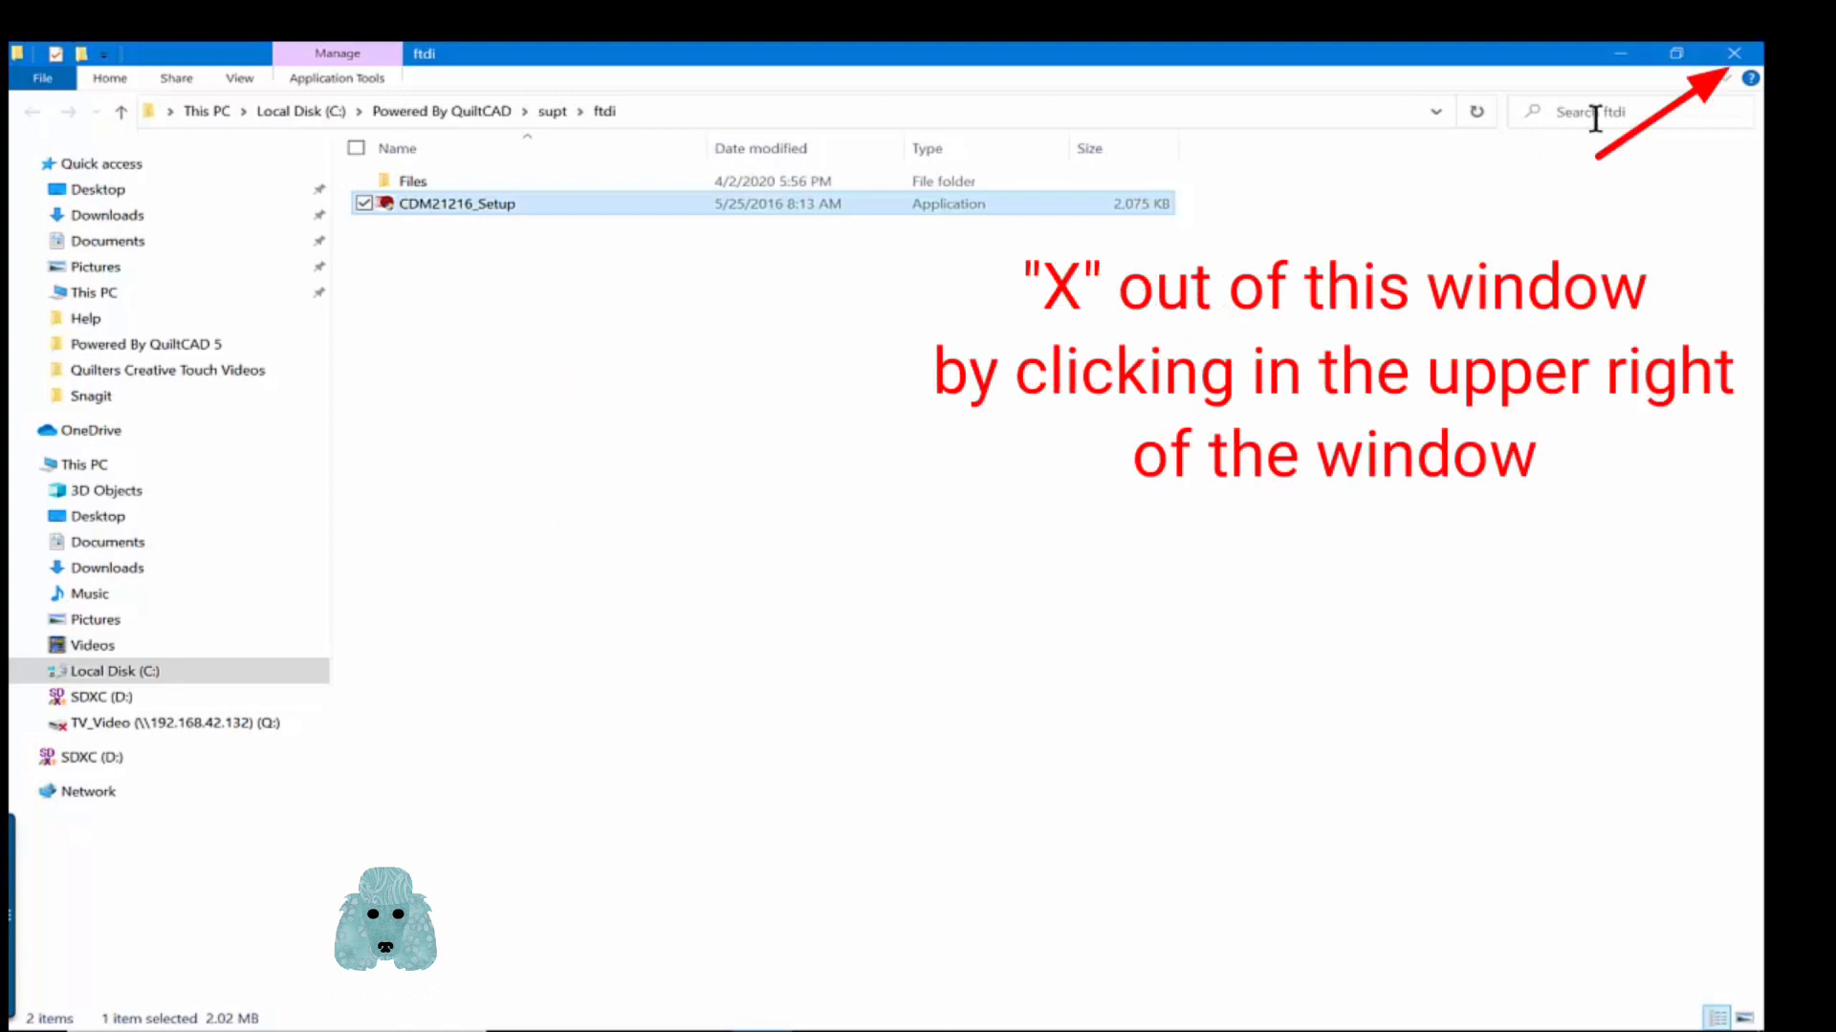
{"action": "left_click", "coordinate": [1741, 58]}
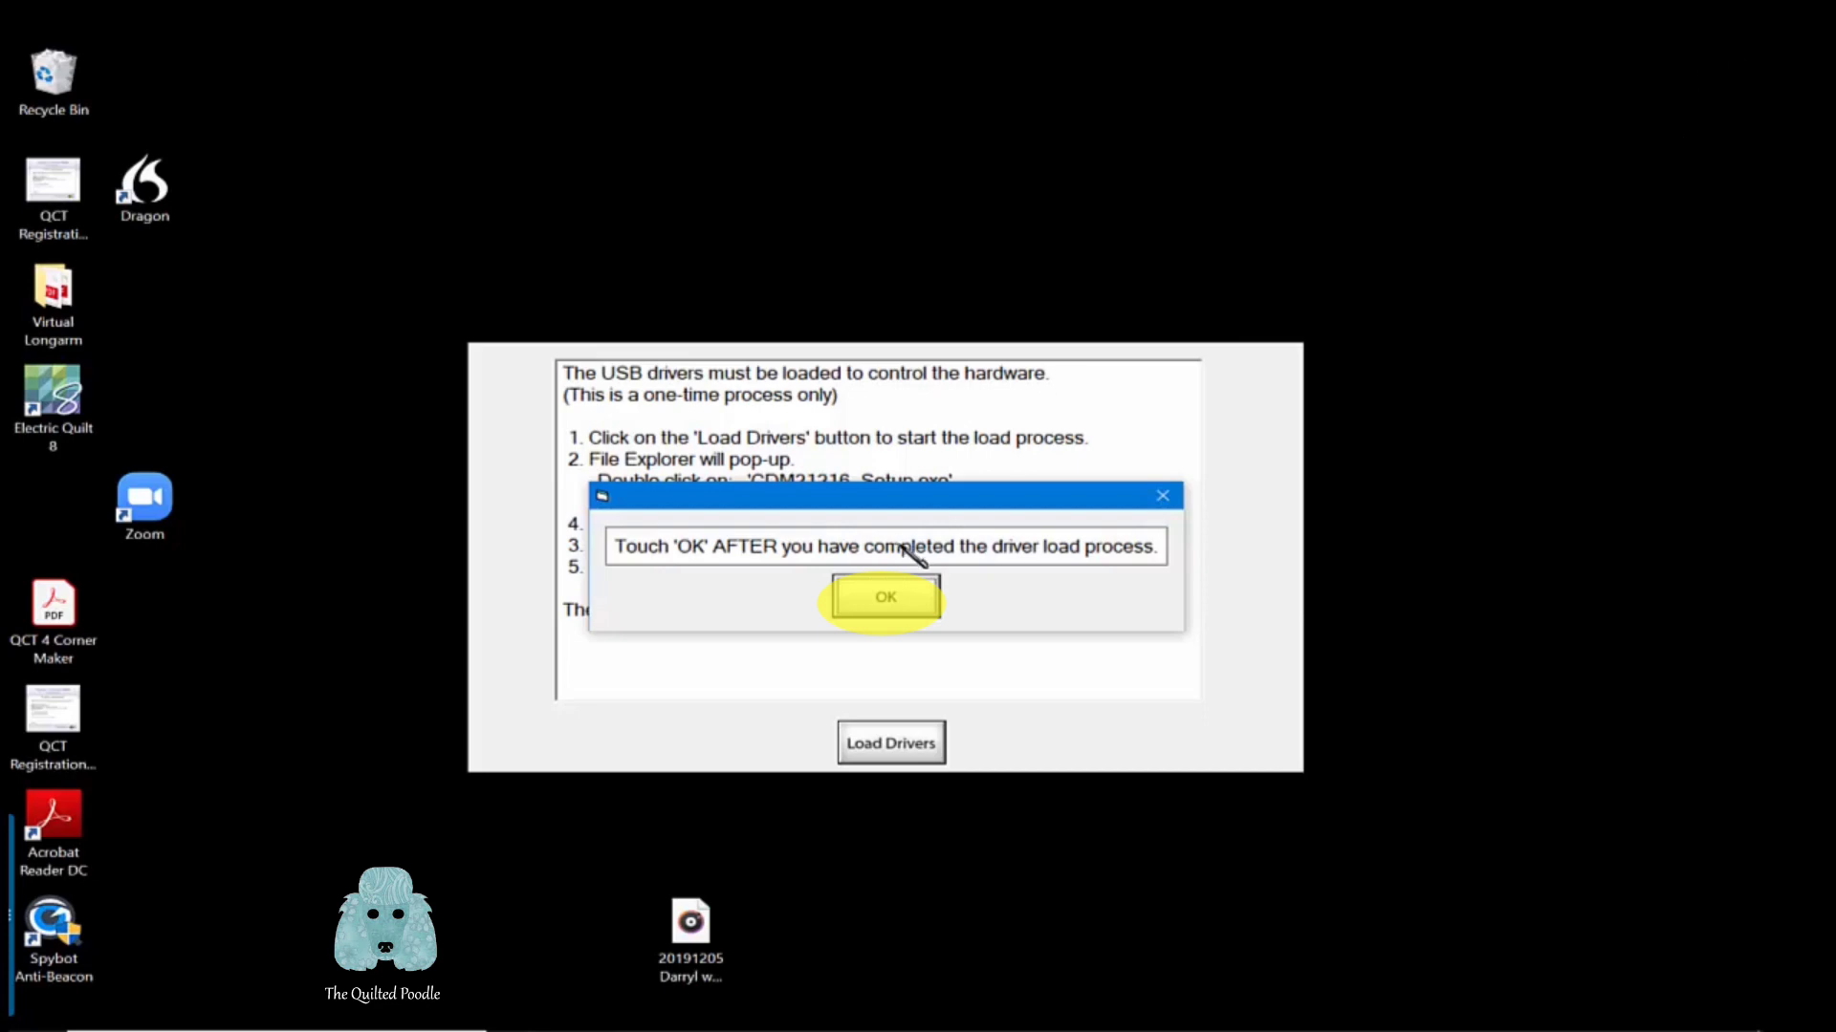
- Confirm the completed driver load and restart the program in simulation mode
{"action": "left_click", "coordinate": [892, 591]}
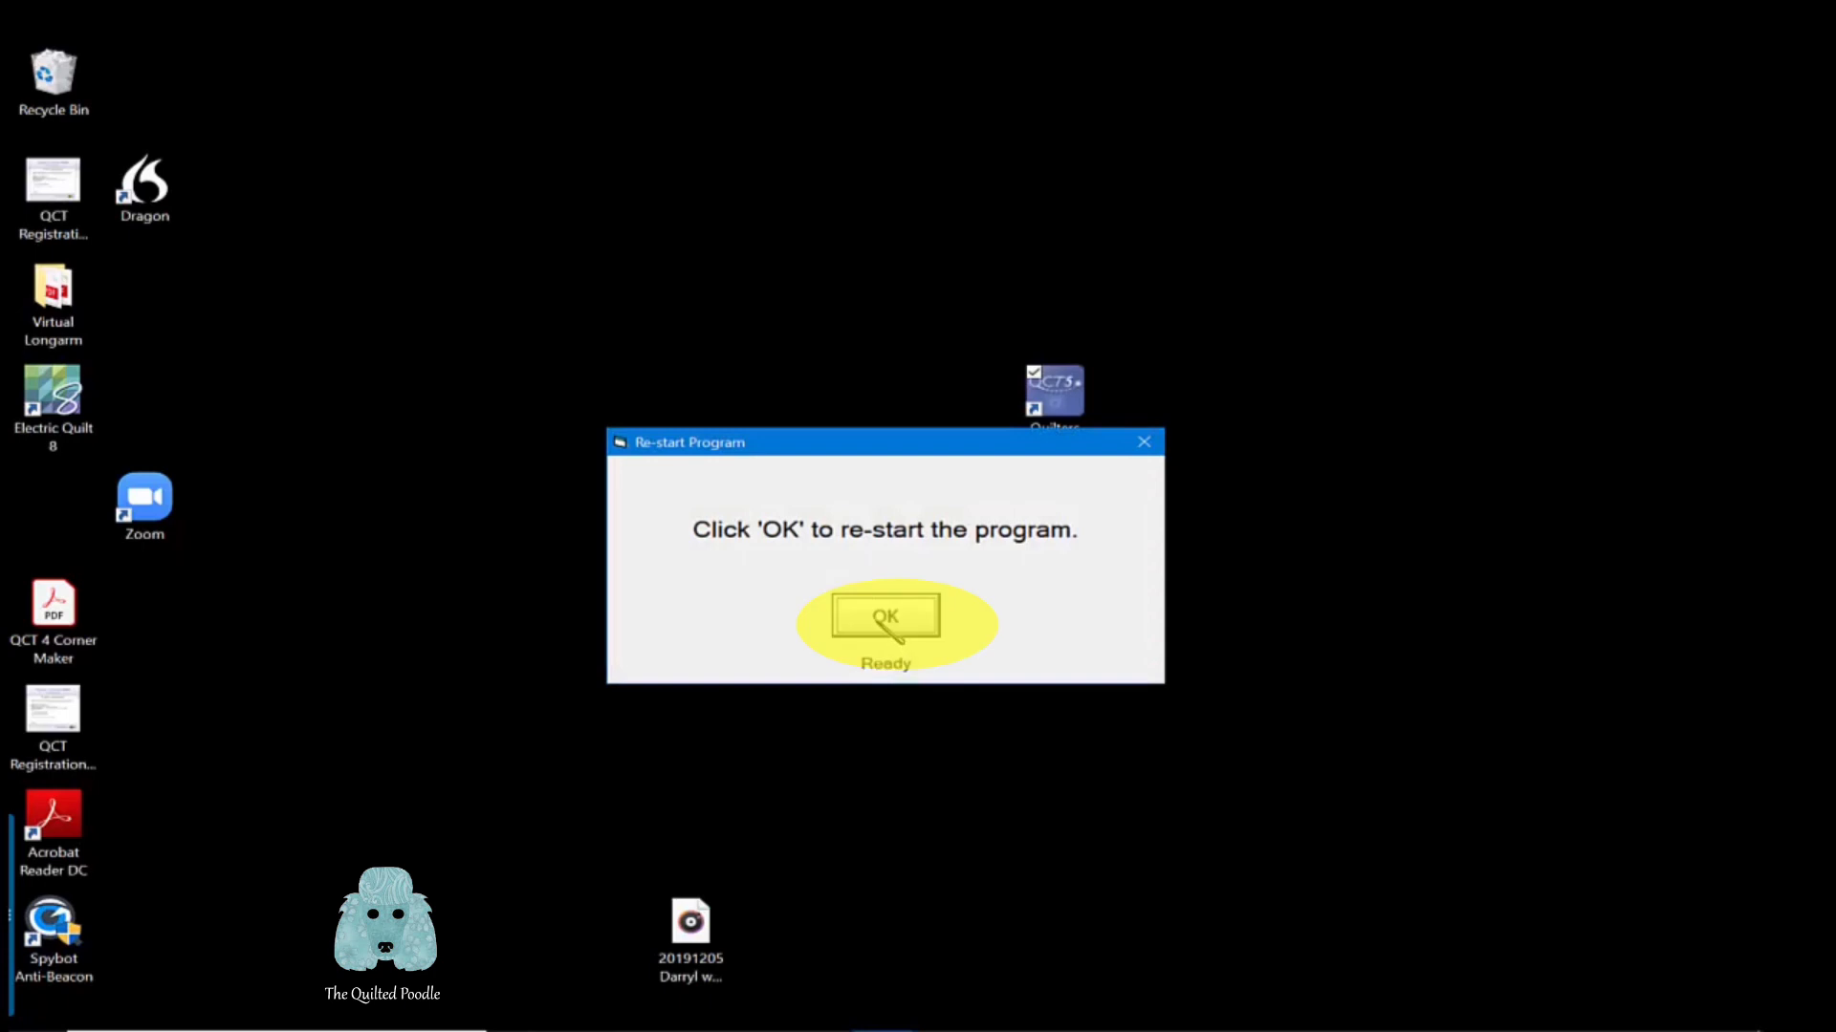
{"action": "left_click", "coordinate": [885, 615]}
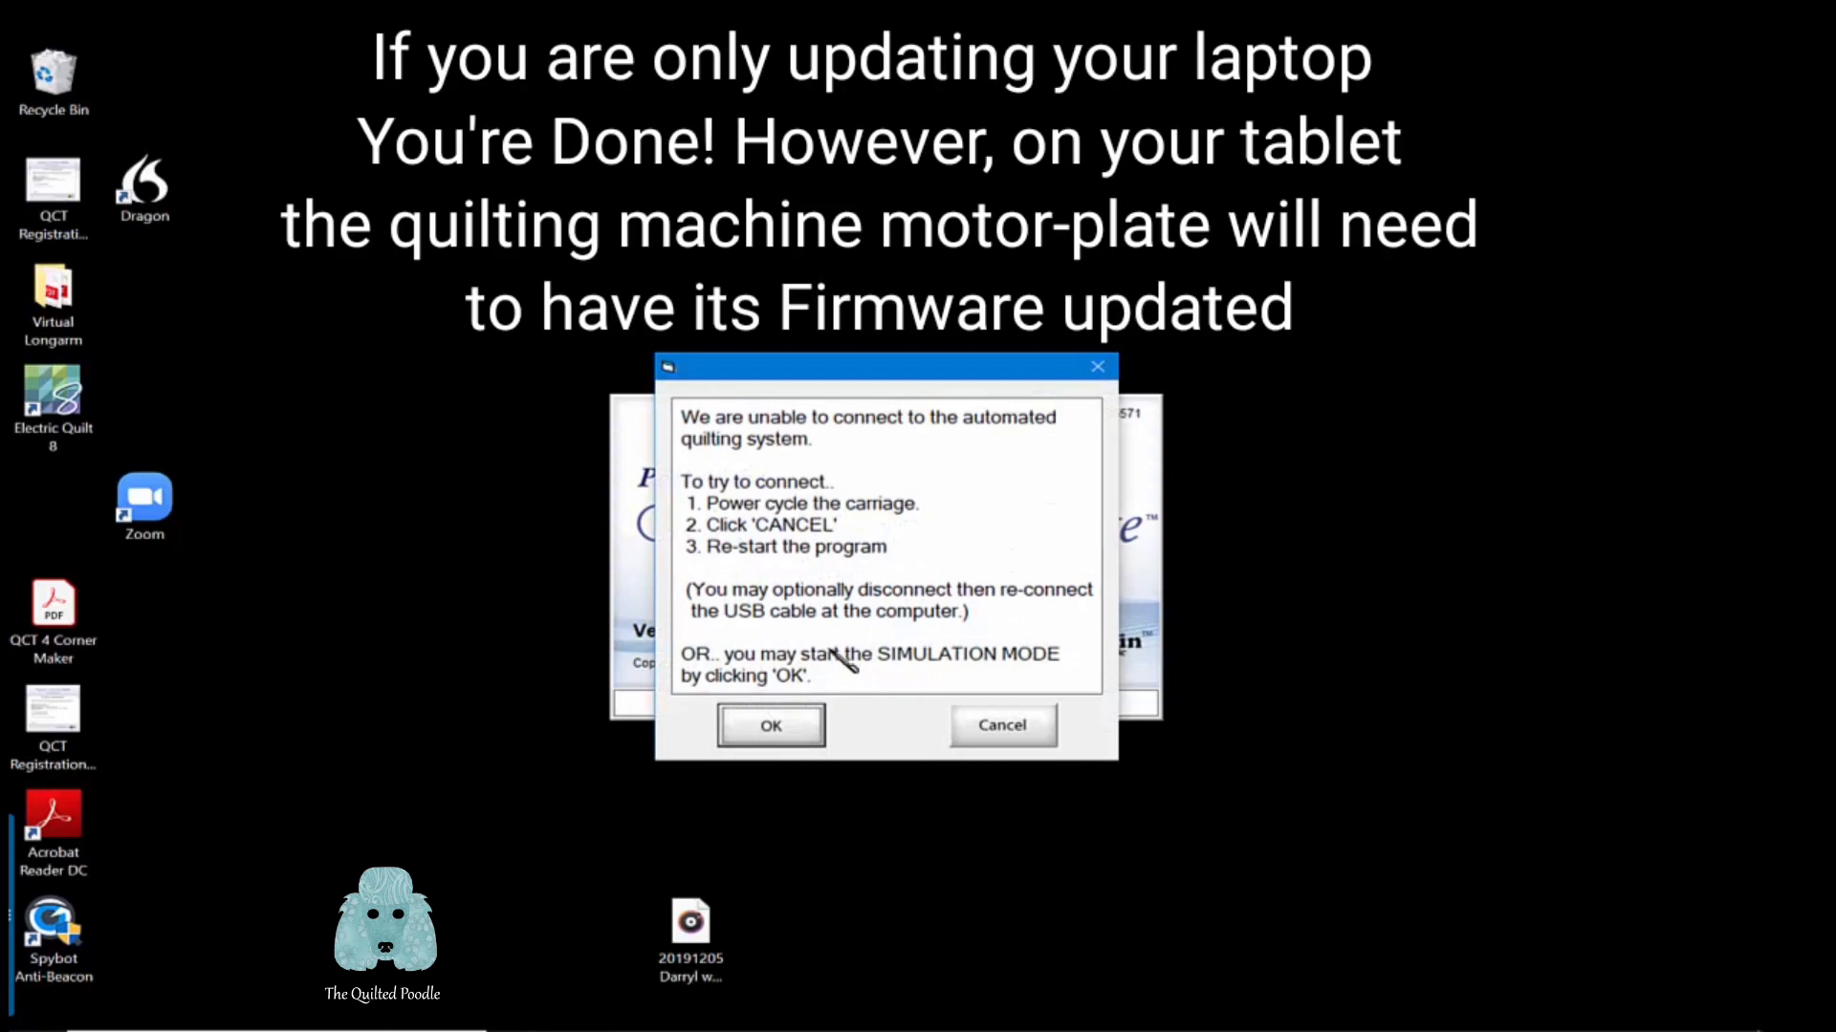
{"action": "left_click", "coordinate": [766, 726]}
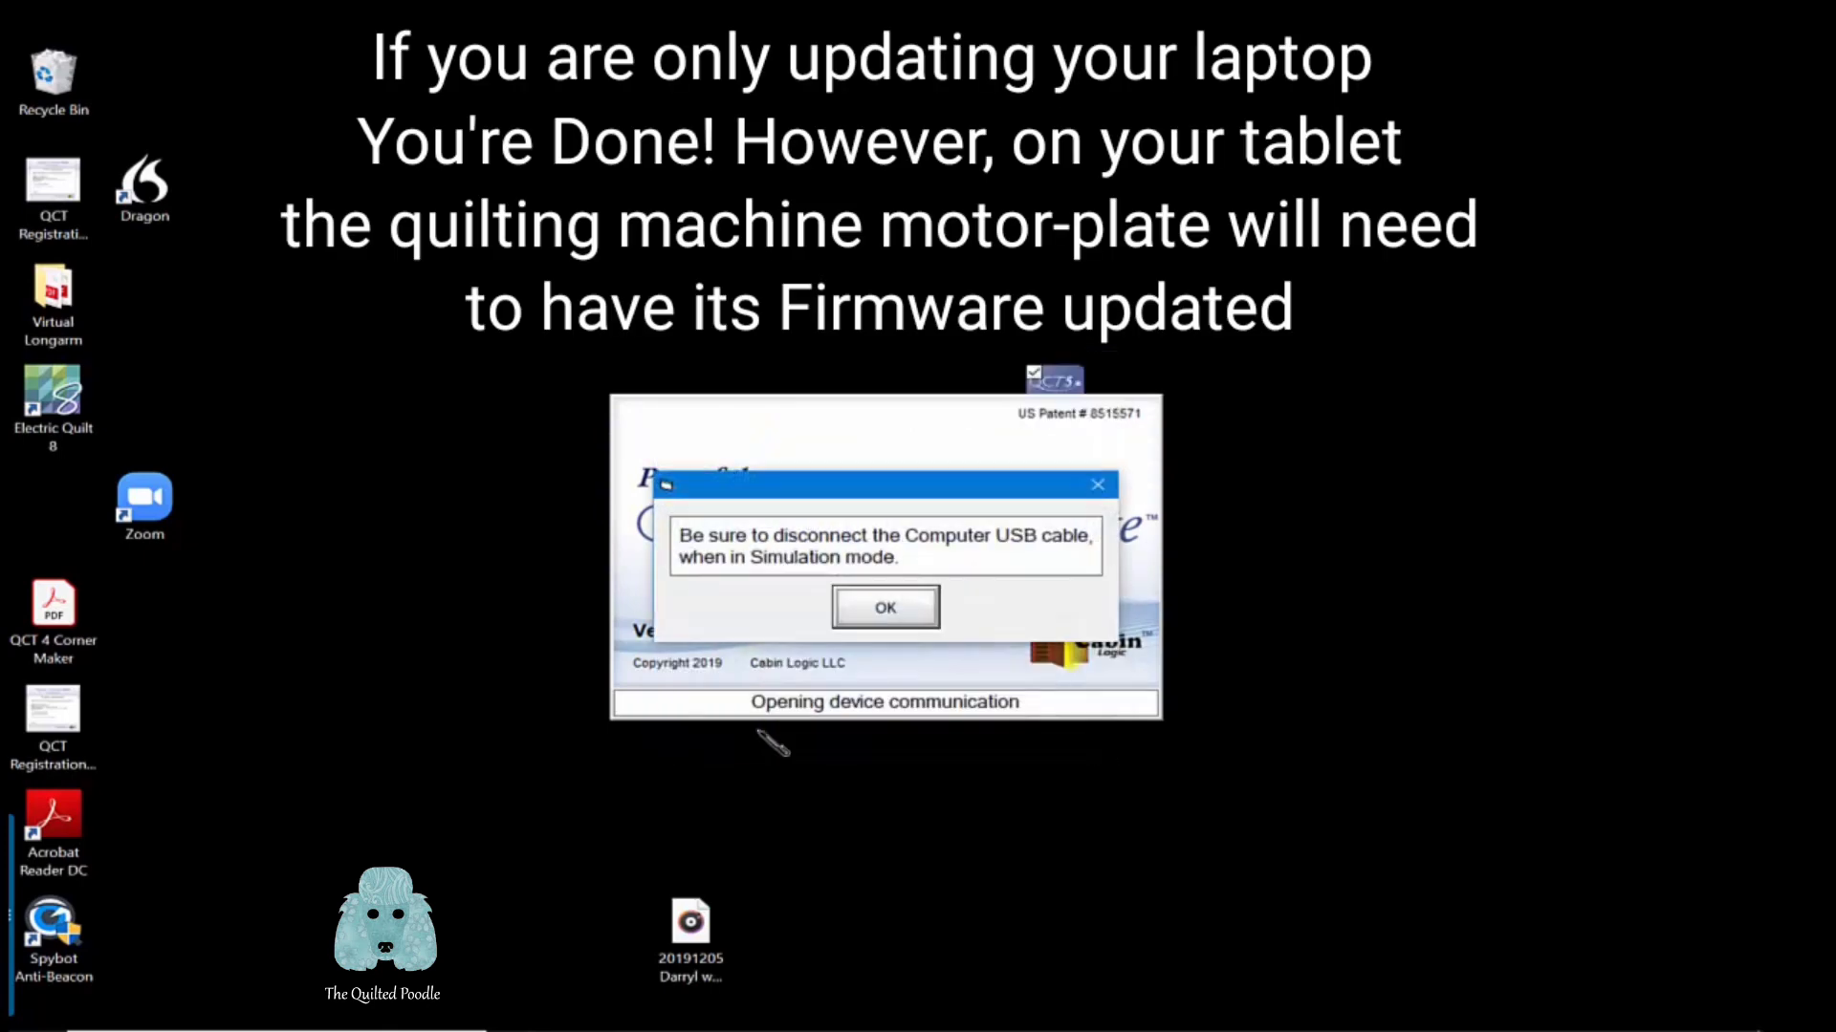
{"action": "left_click", "coordinate": [902, 604]}
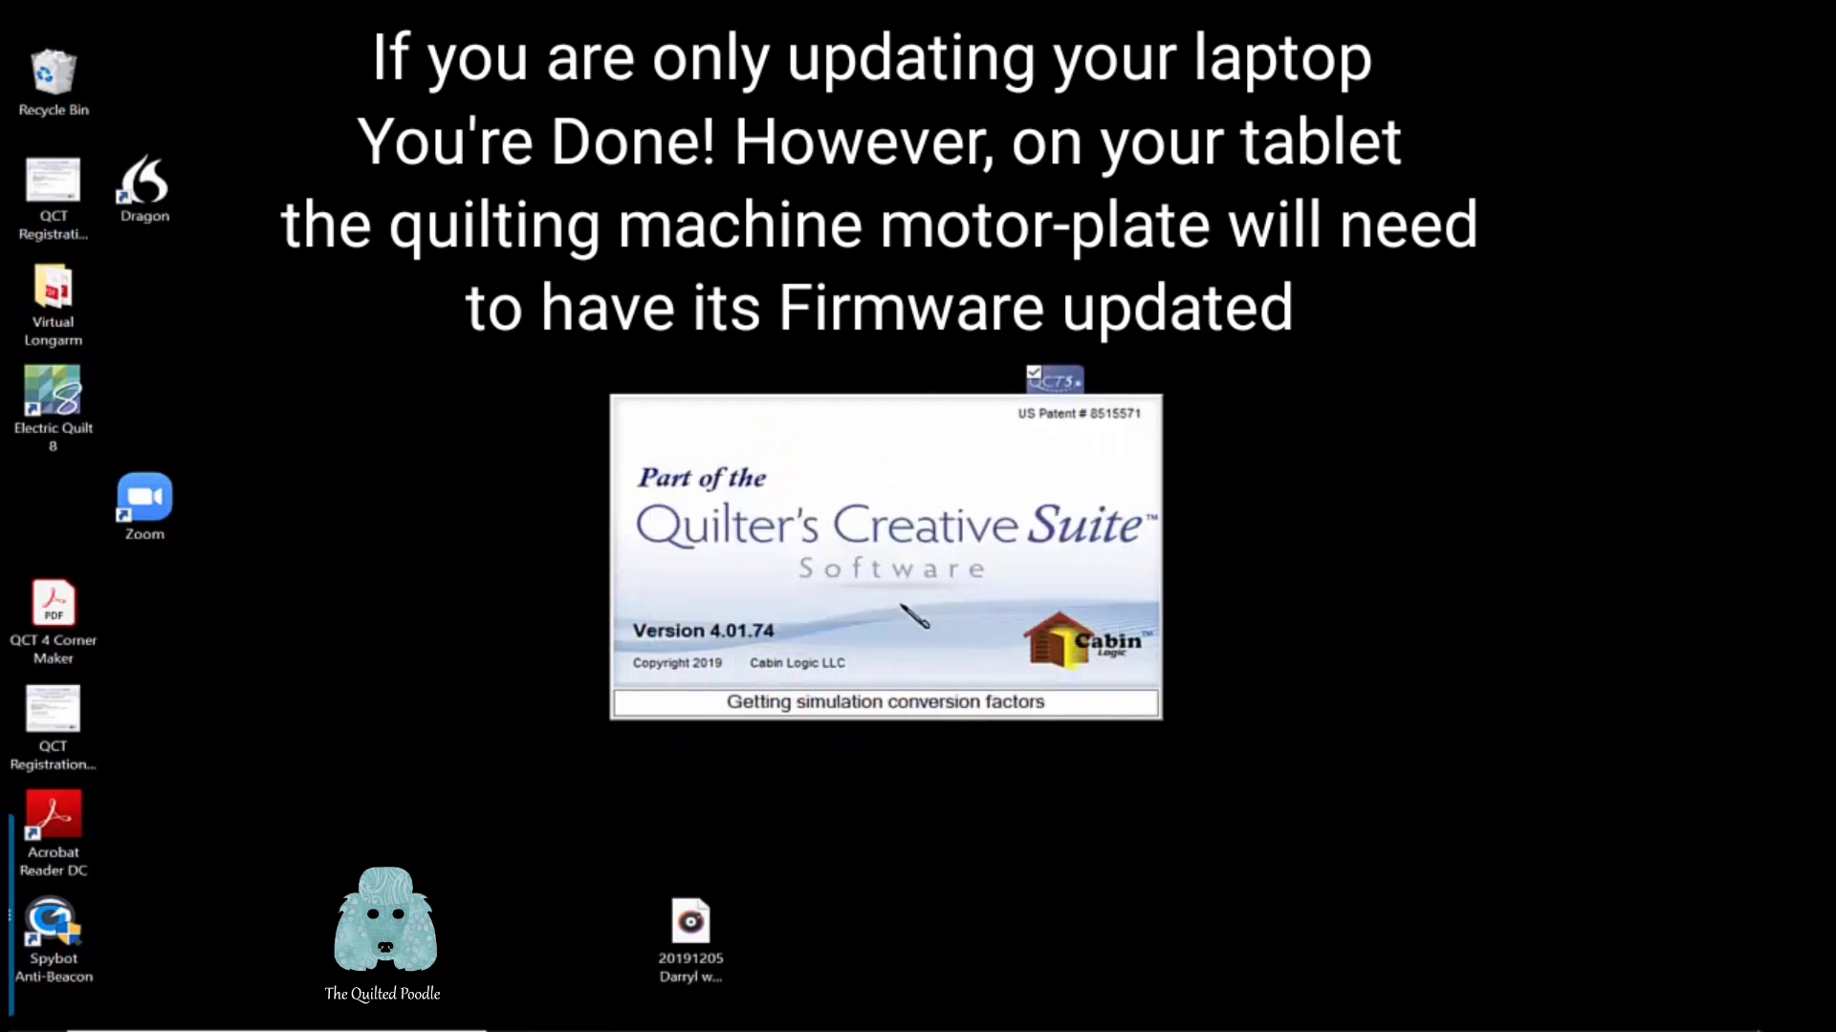